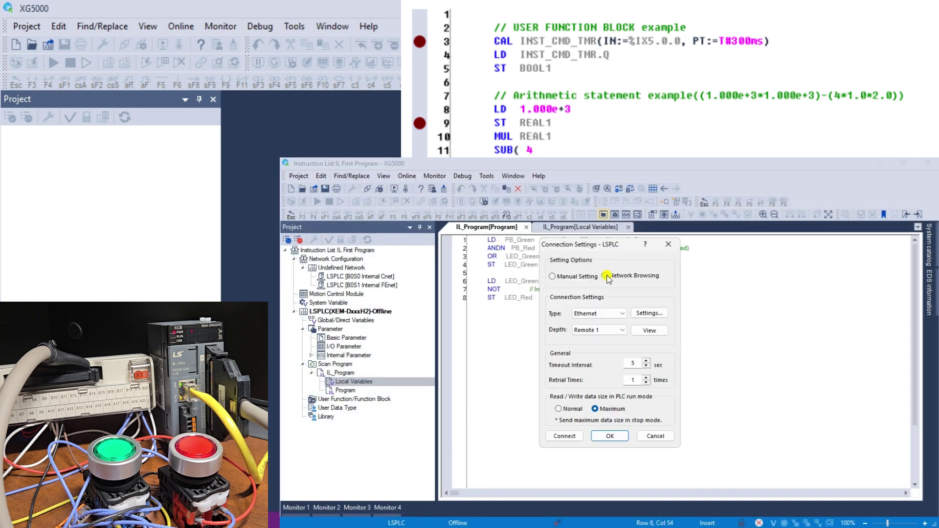
- Connect to the XGB PLC found on the network and write the program to it
click(607, 276)
click(626, 449)
click(564, 436)
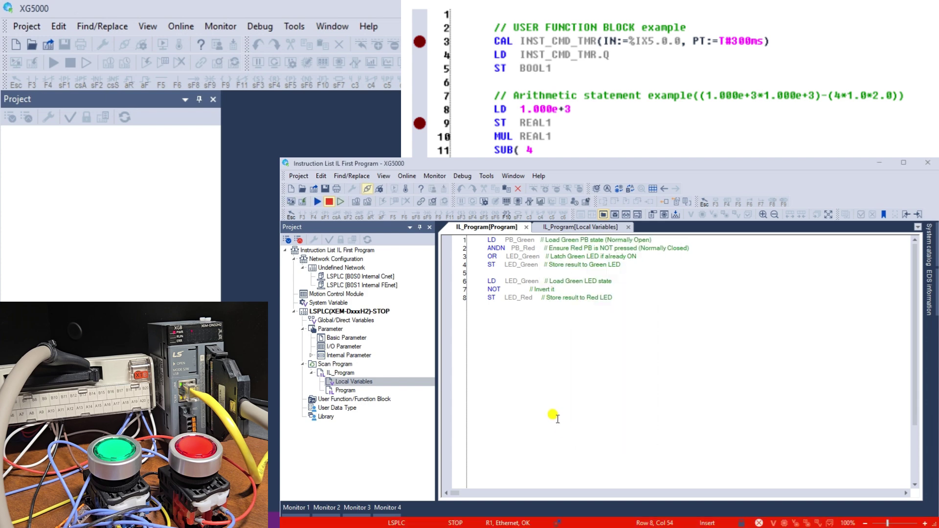
click(407, 176)
click(430, 268)
key(Return)
click(632, 371)
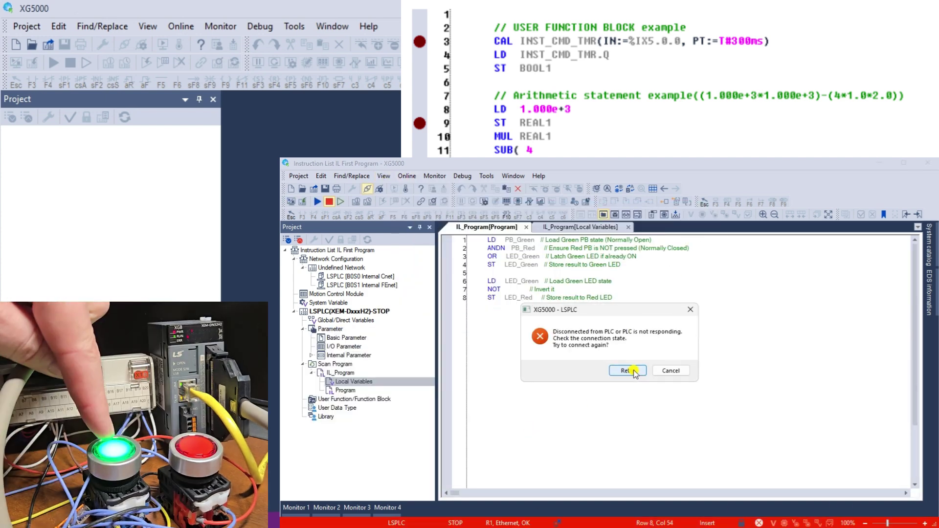
- Reconnect to the PLC through Connection Settings and switch it into run mode
click(609, 370)
click(407, 176)
click(425, 205)
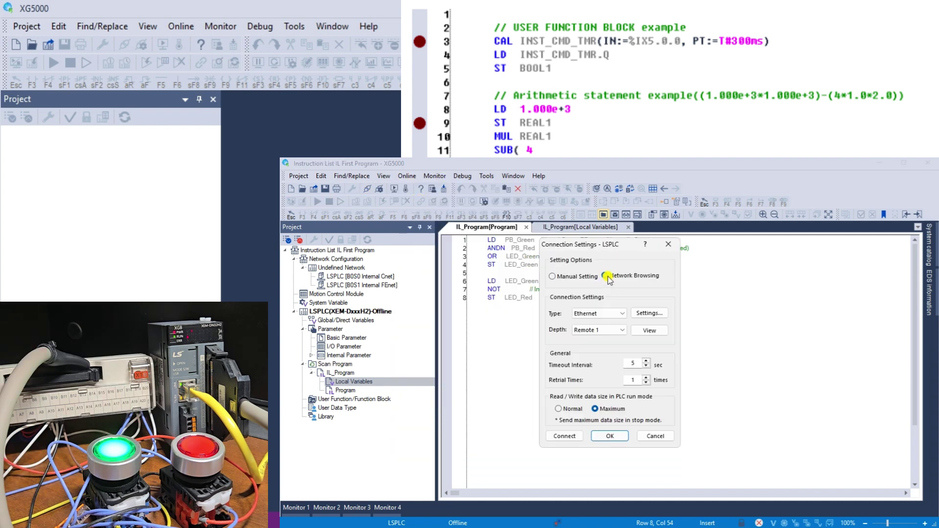
click(581, 279)
click(633, 458)
click(610, 436)
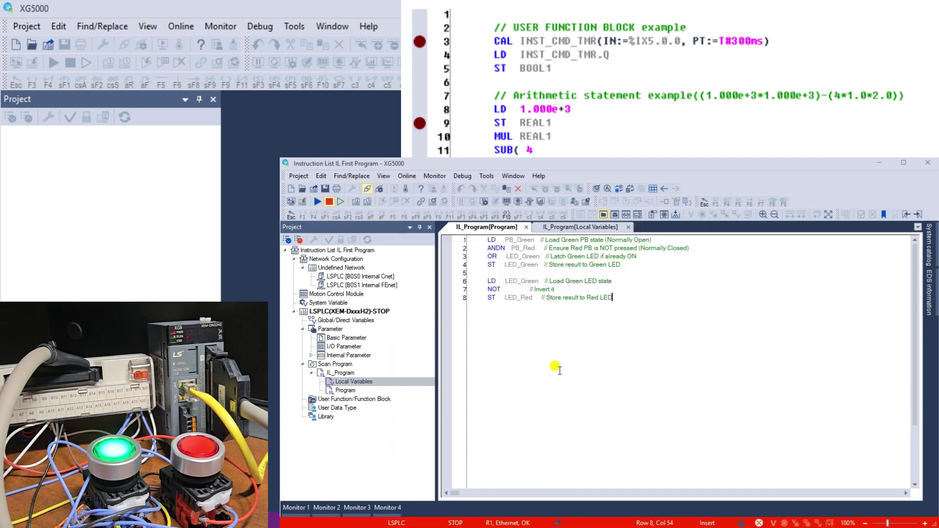
click(317, 201)
click(592, 371)
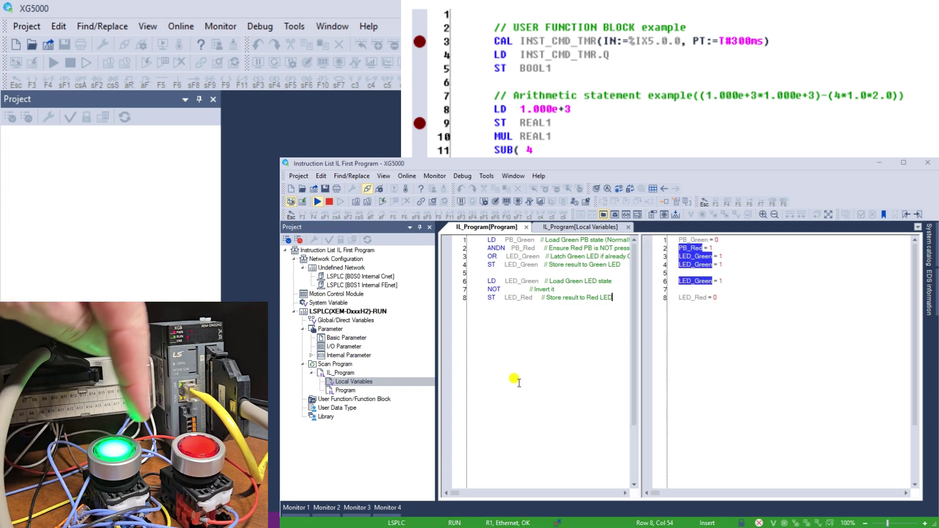
- Start online editing and write the modified program to the PLC
click(384, 203)
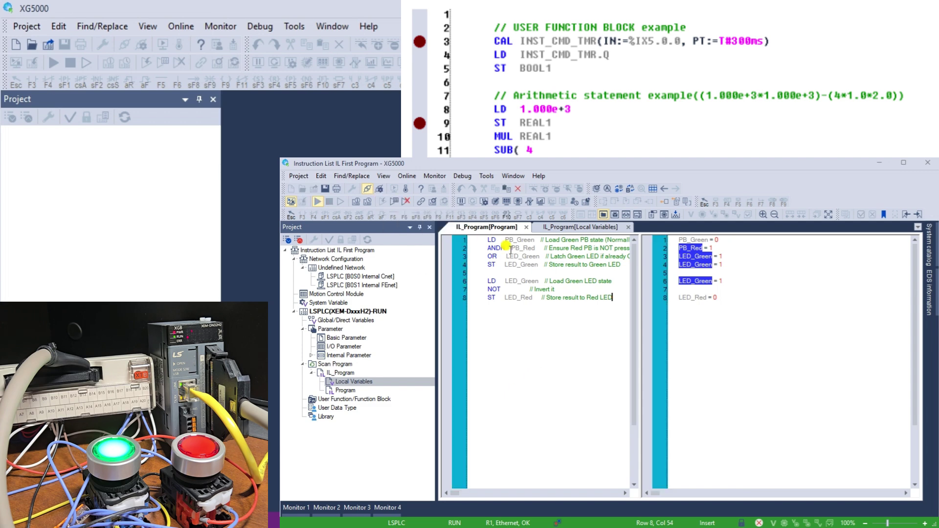
click(397, 203)
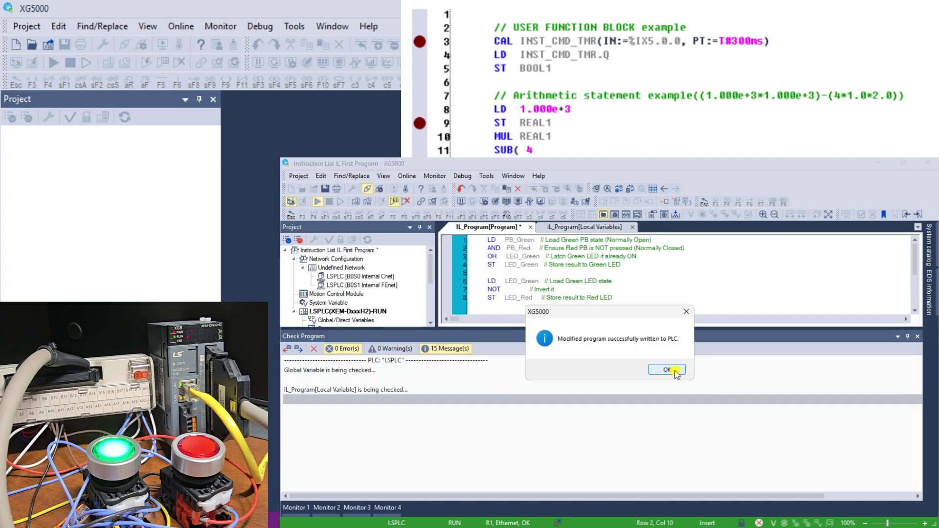
click(667, 370)
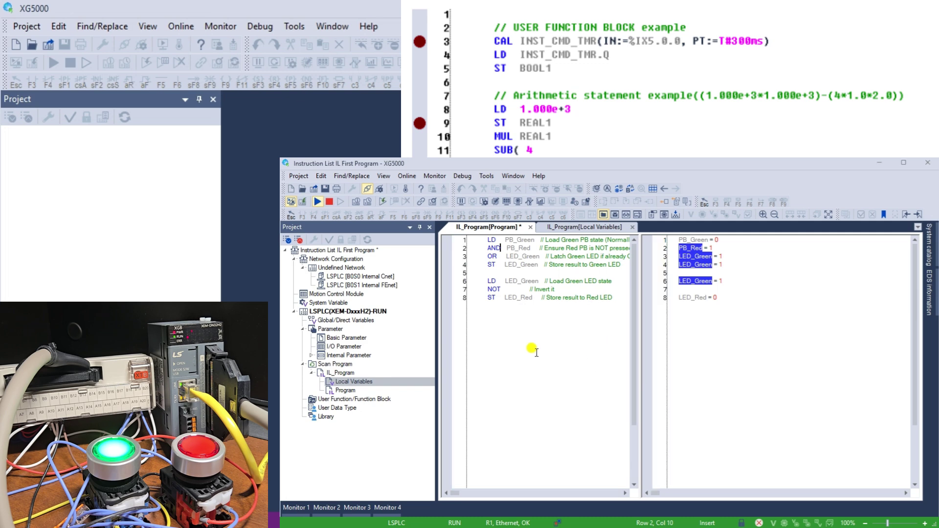
click(529, 252)
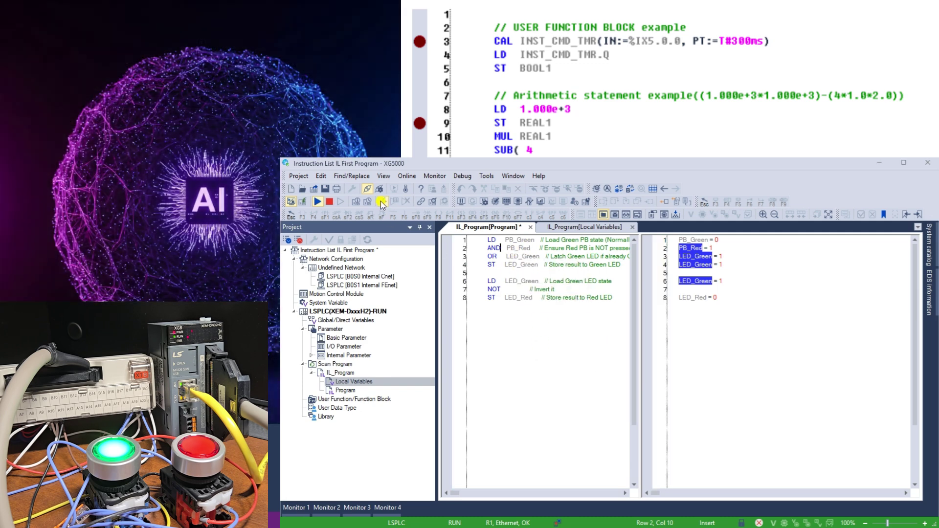
- In a new online edit, cut the AND PB_Red line and paste it at line 9
click(383, 201)
click(613, 297)
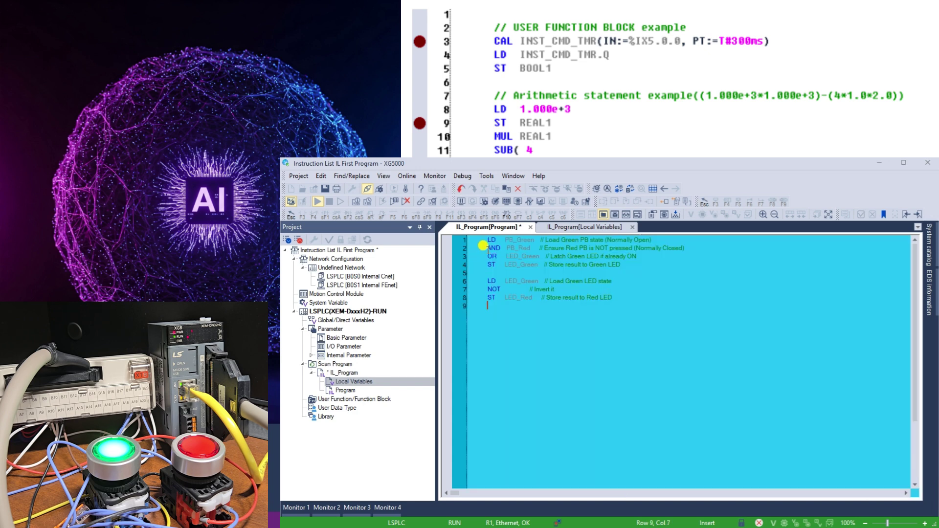
drag(480, 248, 670, 248)
right_click(671, 249)
click(667, 411)
click(496, 306)
key(ctrl+v)
- Move the OR LED_Green line up to line 2
drag(487, 256, 624, 256)
right_click(631, 256)
click(651, 294)
click(487, 248)
key(ctrl+v)
- Move AND PB_Red from row 9 into row 3, then convert and check the program
drag(488, 305, 675, 311)
right_click(675, 311)
click(695, 348)
click(488, 256)
key(ctrl+v)
click(677, 310)
key(ctrl+w)
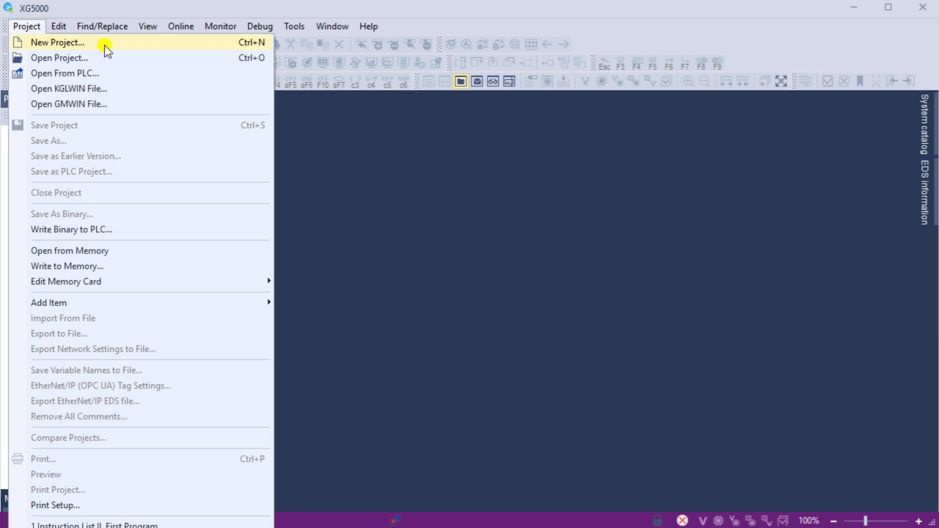
- Start a new project named 'Instruction List IL First Program'
key(ctrl+n)
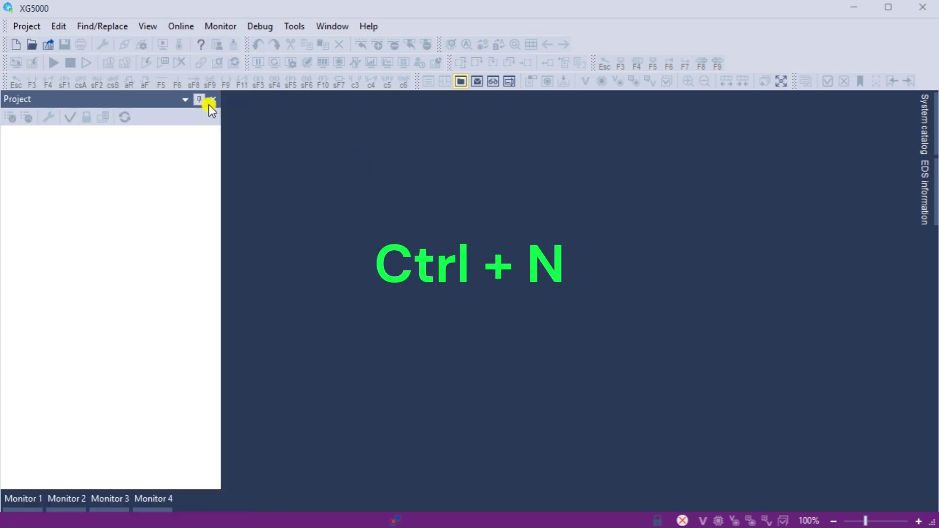
click(20, 46)
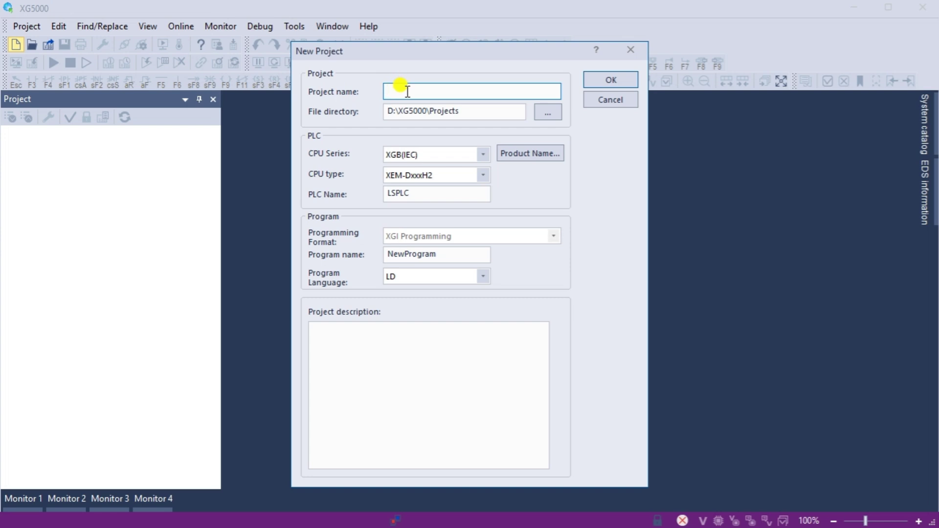
text(Instruction List IL First Program)
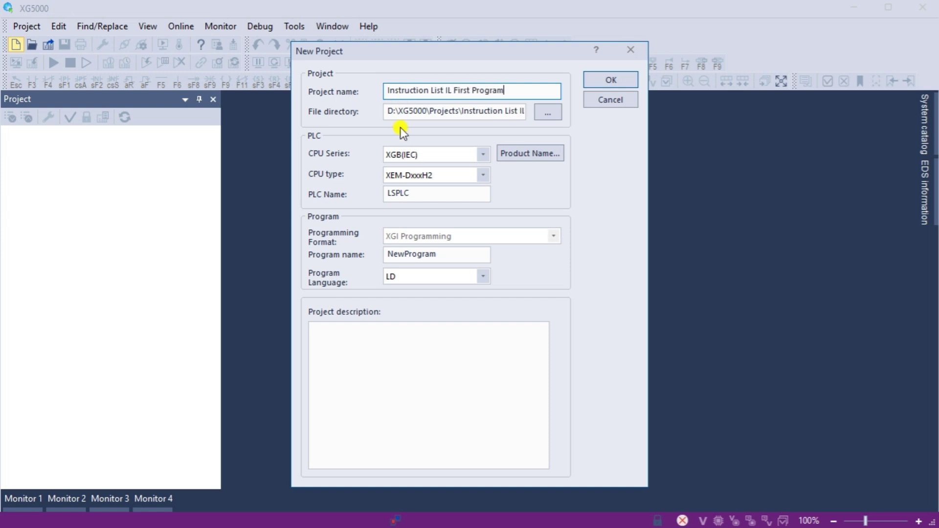
- Choose CPU series XGB(IEC) and CPU type XEM-DxxxH2
click(424, 157)
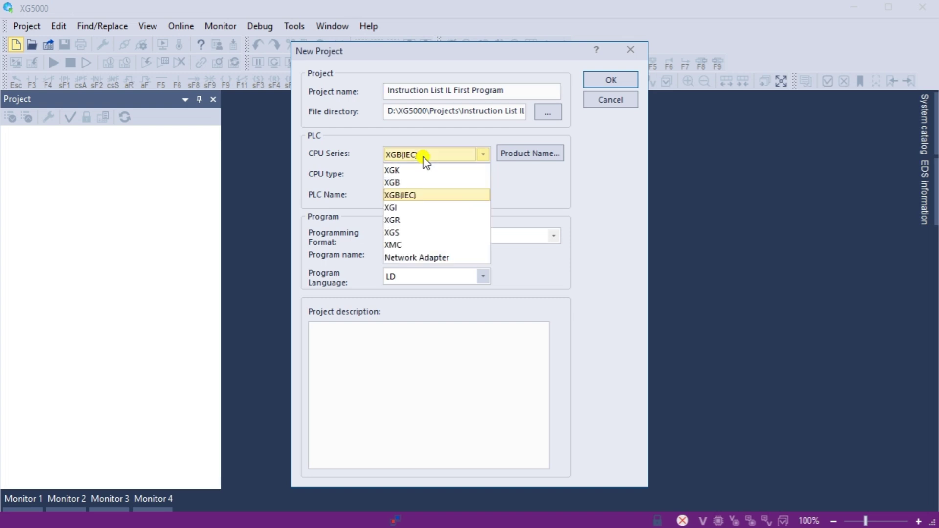
click(421, 195)
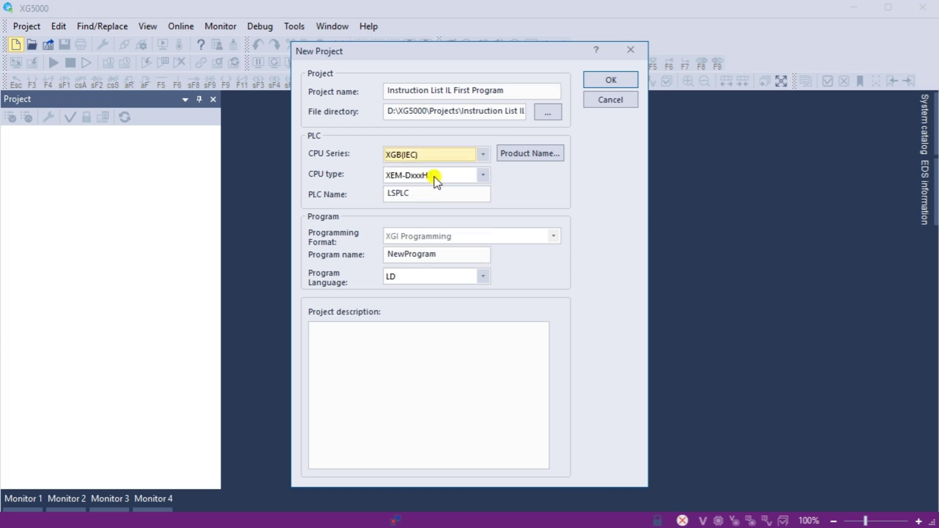
click(433, 175)
click(433, 240)
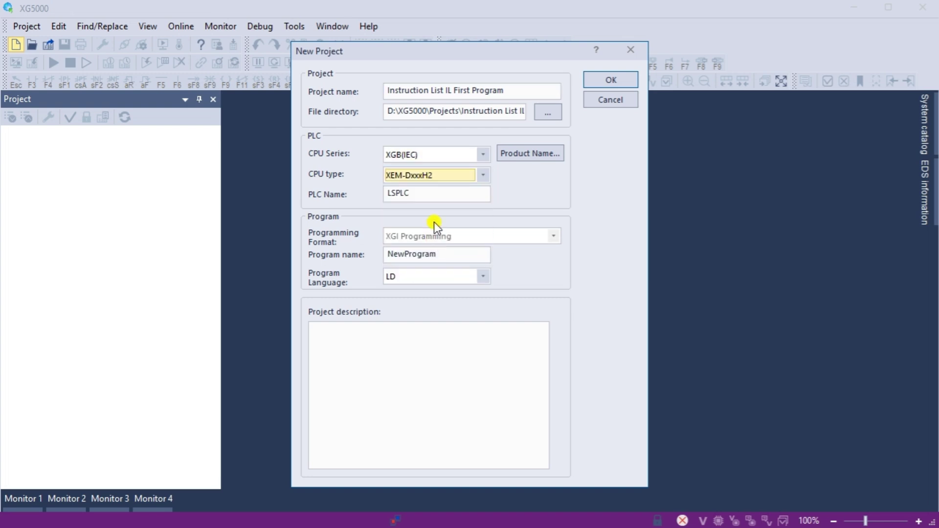
click(415, 197)
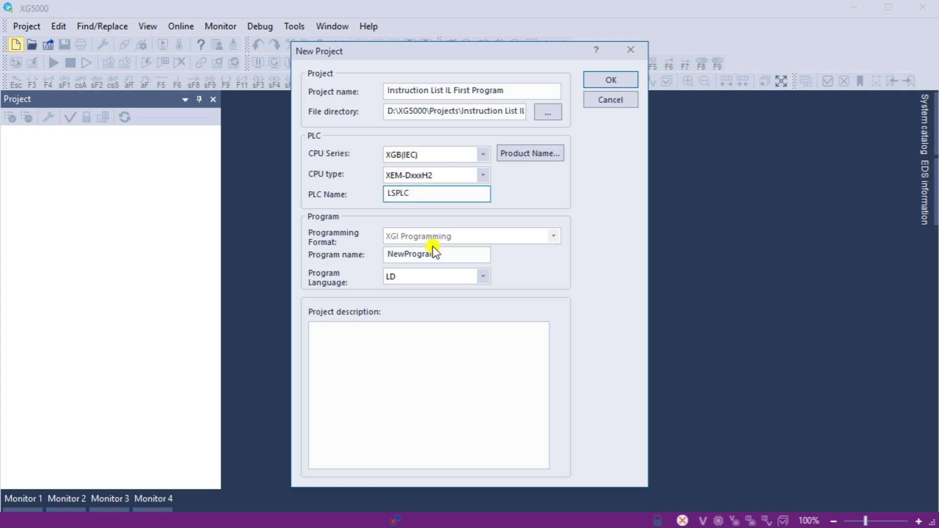
- Name the program IL_Program in IL(IEC), describe it 'Our first IL PLC program.', and create it
drag(435, 254, 370, 256)
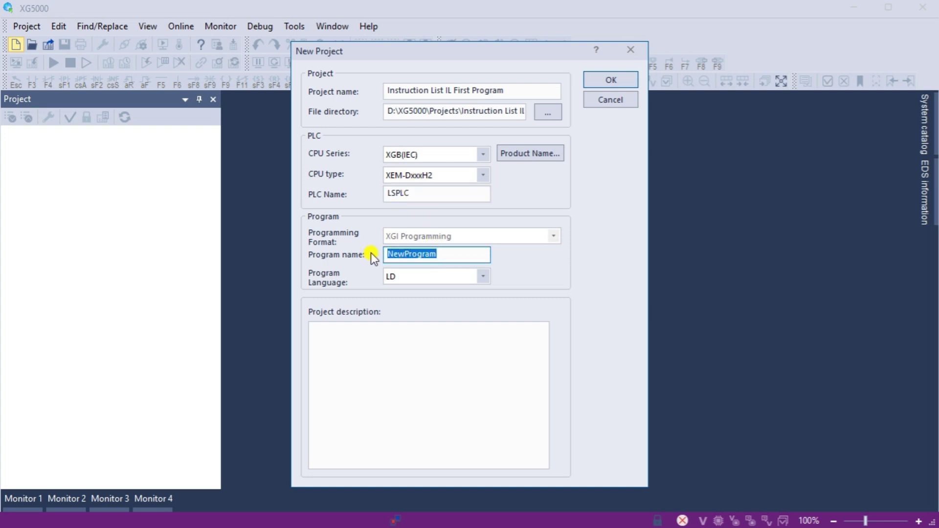
text(IL_Program)
click(404, 274)
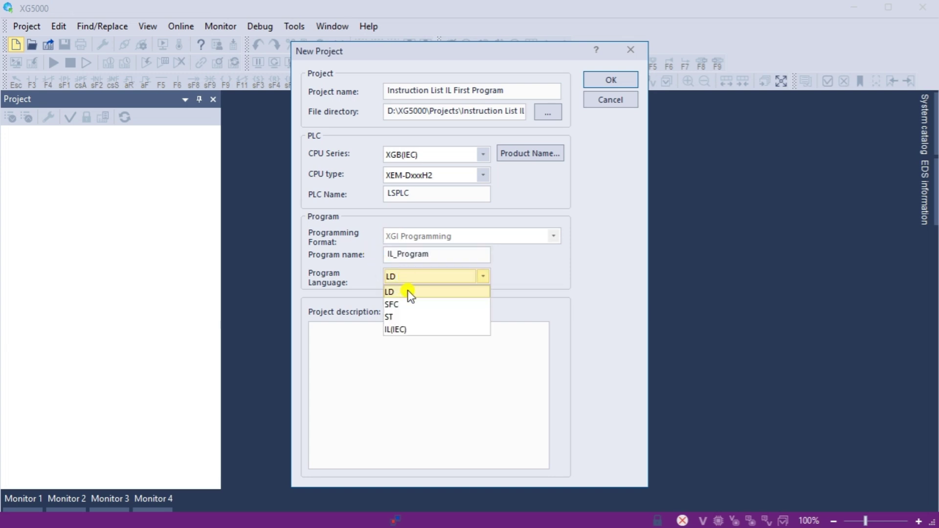
click(418, 327)
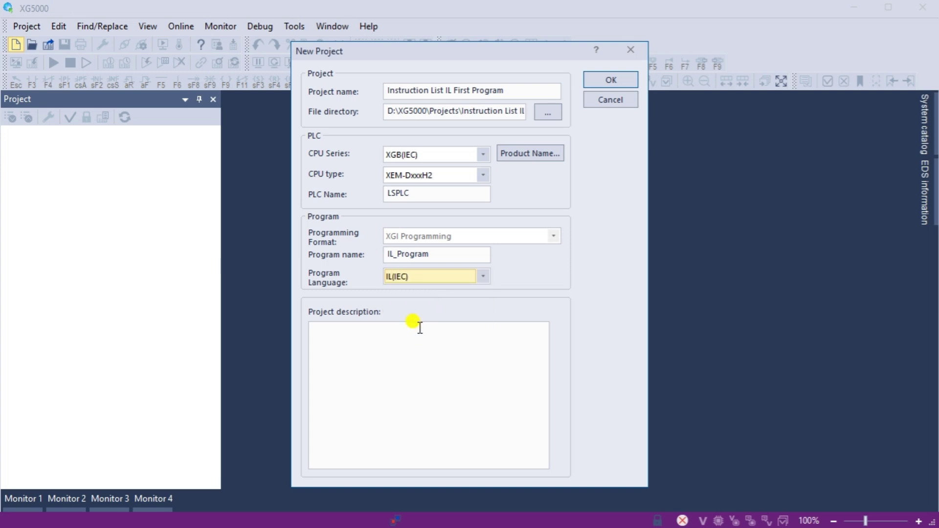
text(Our first)
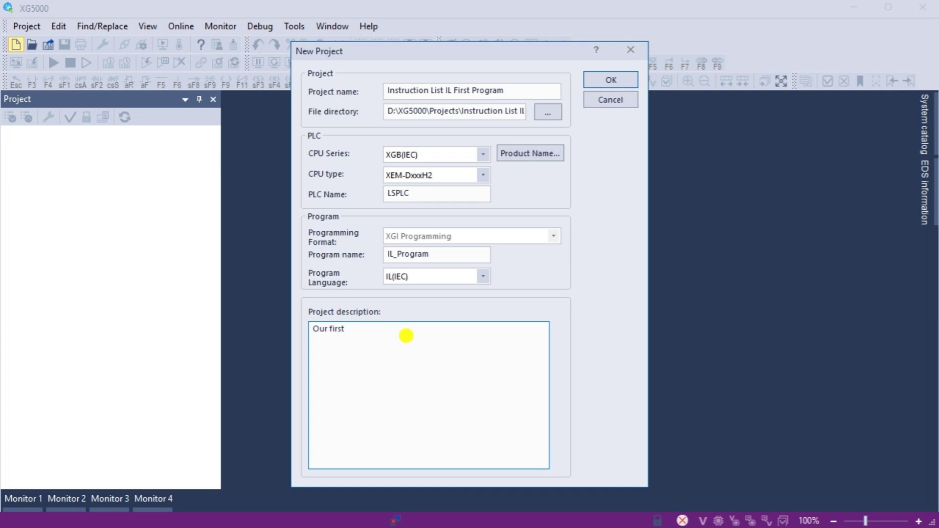
text( IL PLC program.)
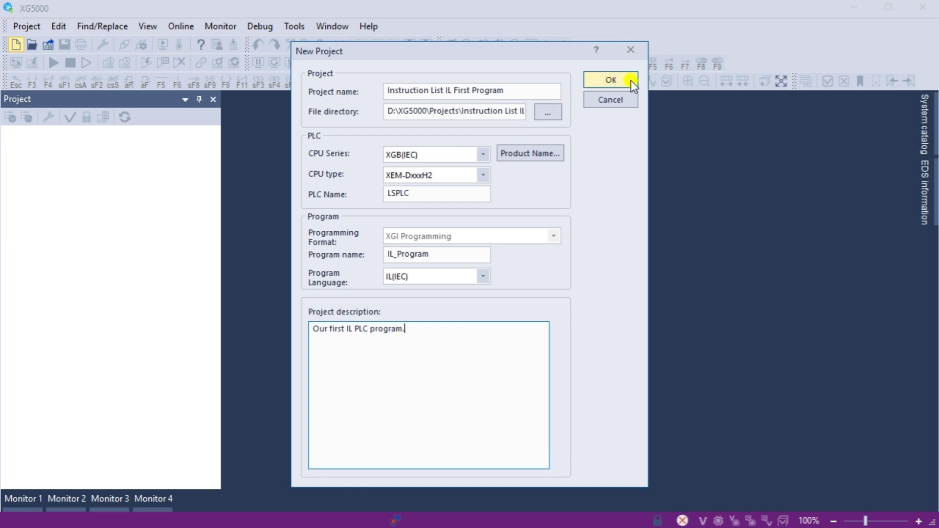
click(630, 80)
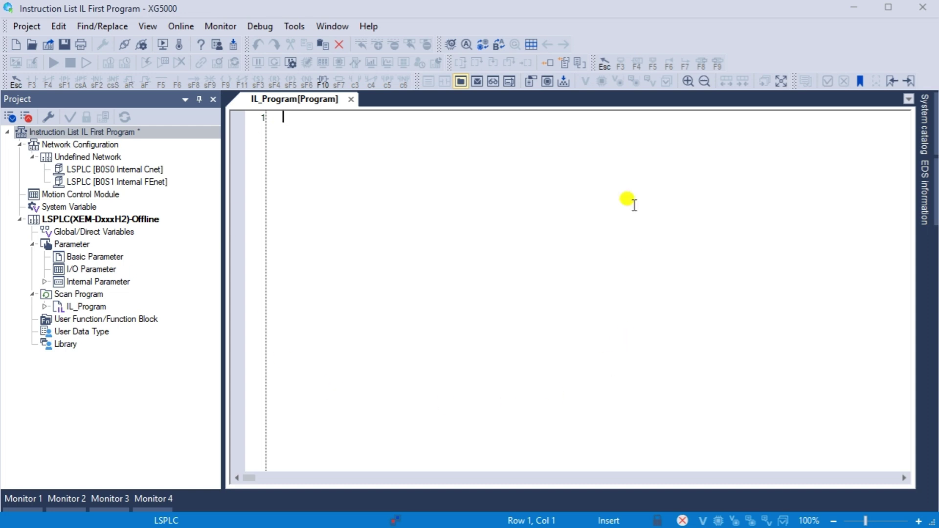
- Expand IL_Program in the project tree and save the project
click(43, 308)
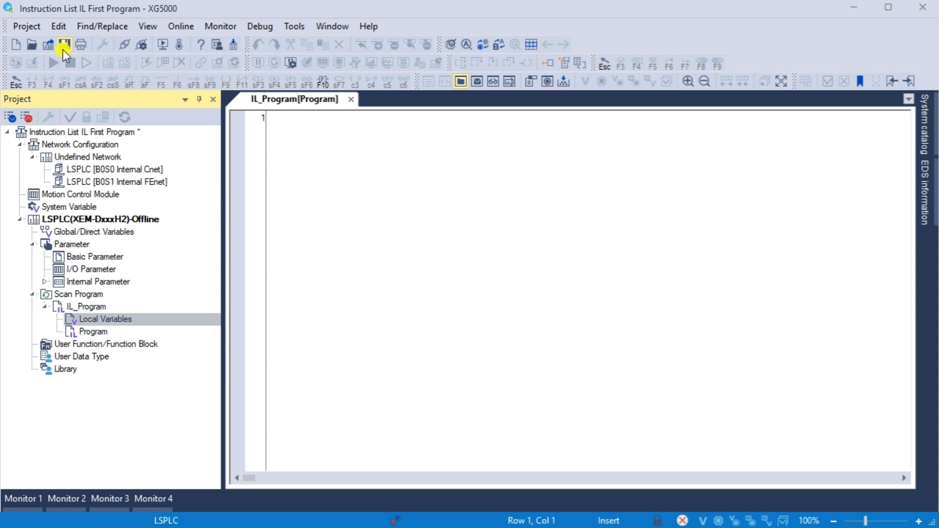
click(27, 29)
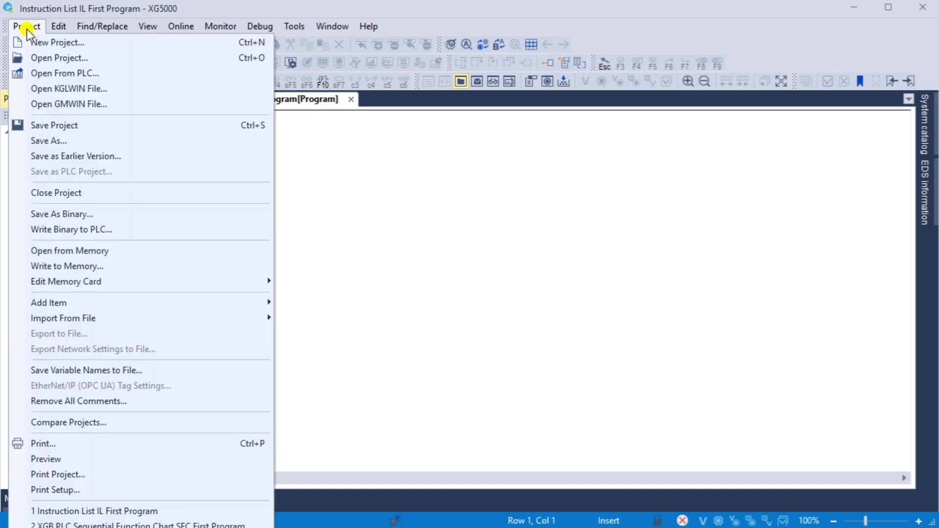
click(53, 126)
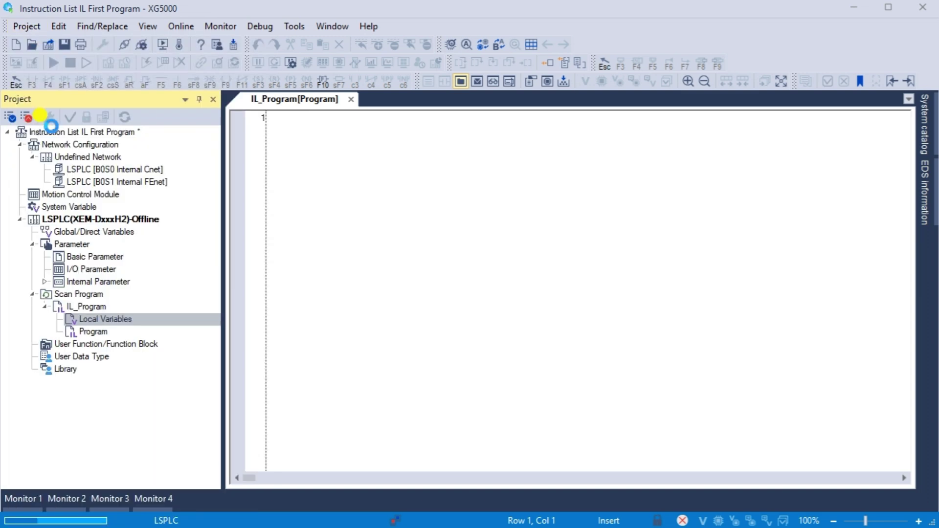
click(66, 45)
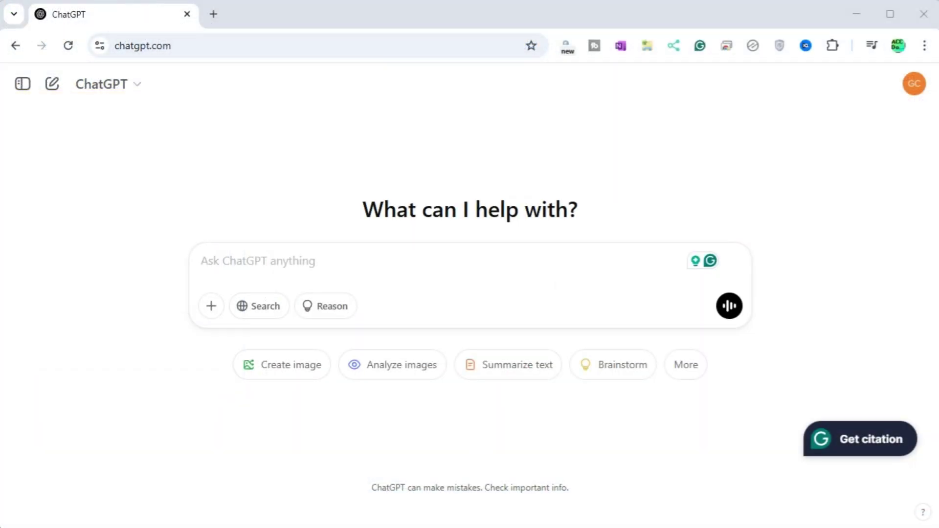
- Type a ChatGPT prompt for an IL latch with green NO and red NC pushbuttons, ending 'is off, and vice versa'
click(253, 250)
text(q)
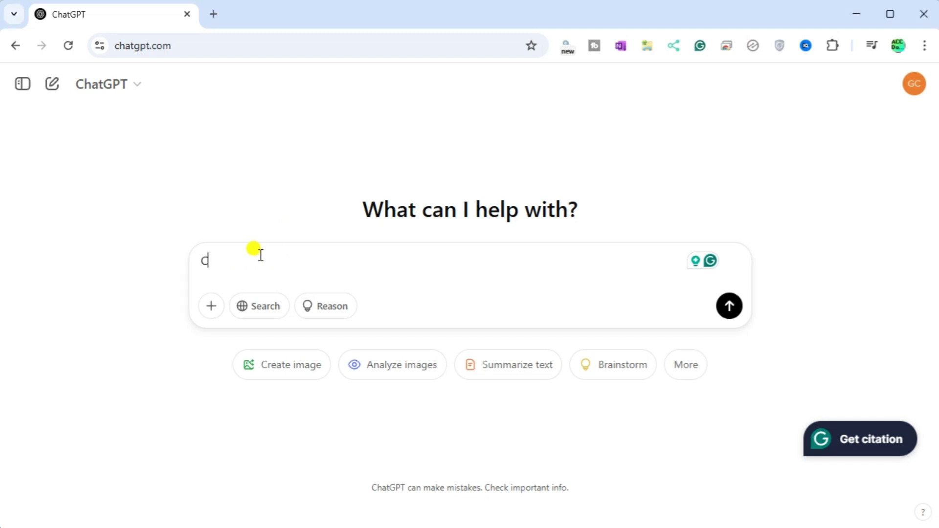
key(BackSpace)
text(Create an IL PLC program with green normally open and red normally closed pushbuttons.)
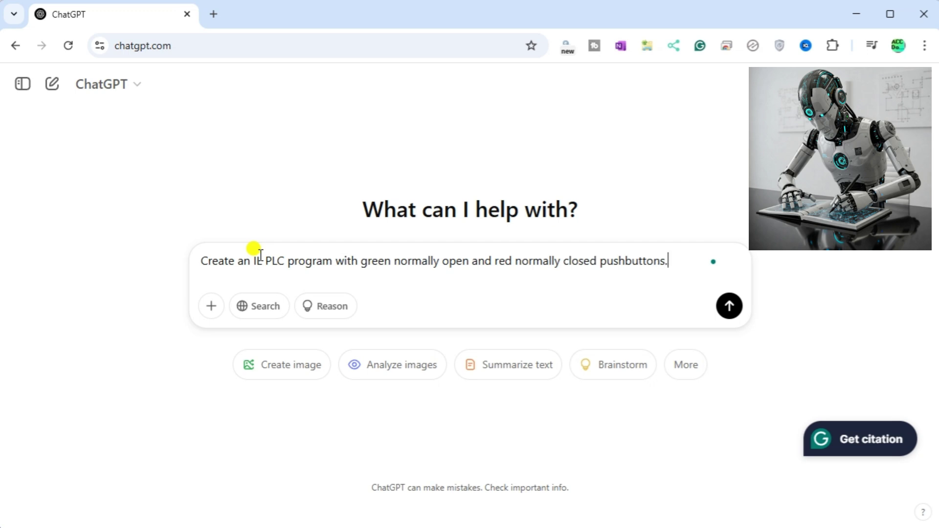
text( When the )
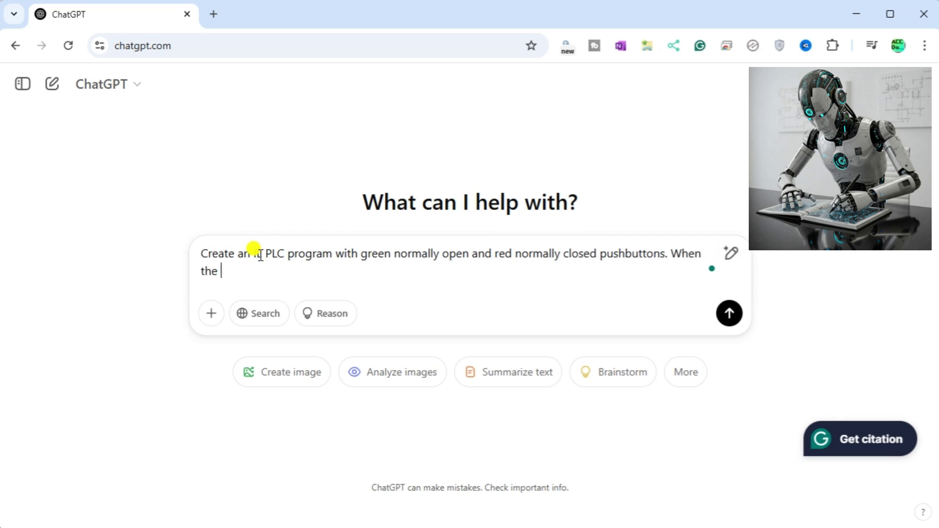
text(green pushbutton)
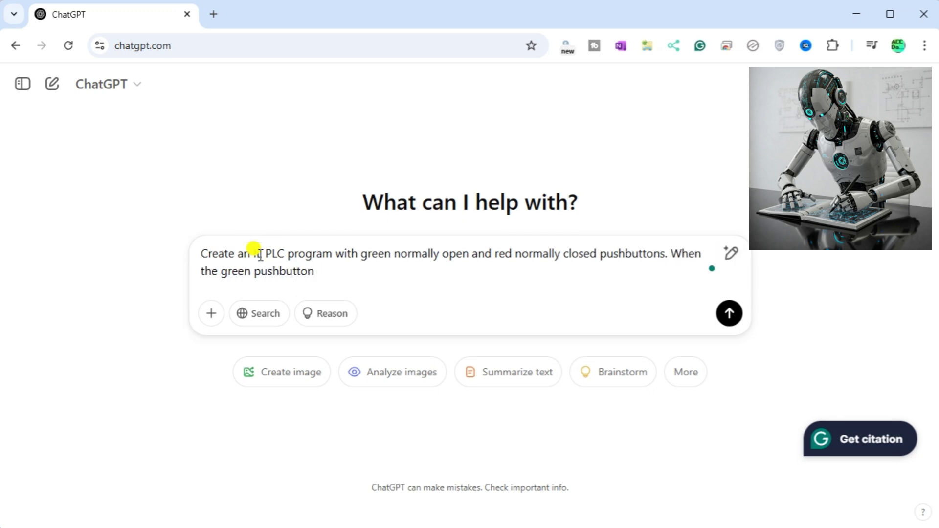
text( is prushed and not the red pushbutton, the )
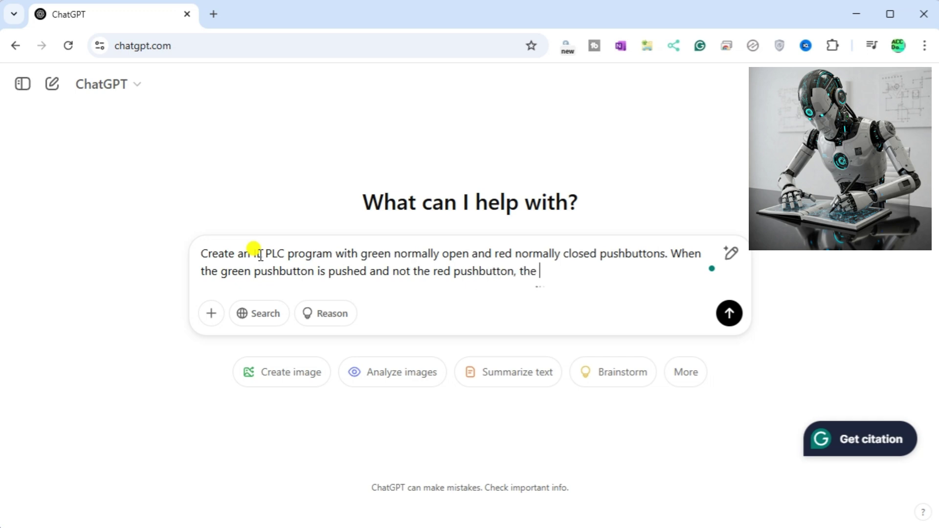
text(green LEDwill latch on)
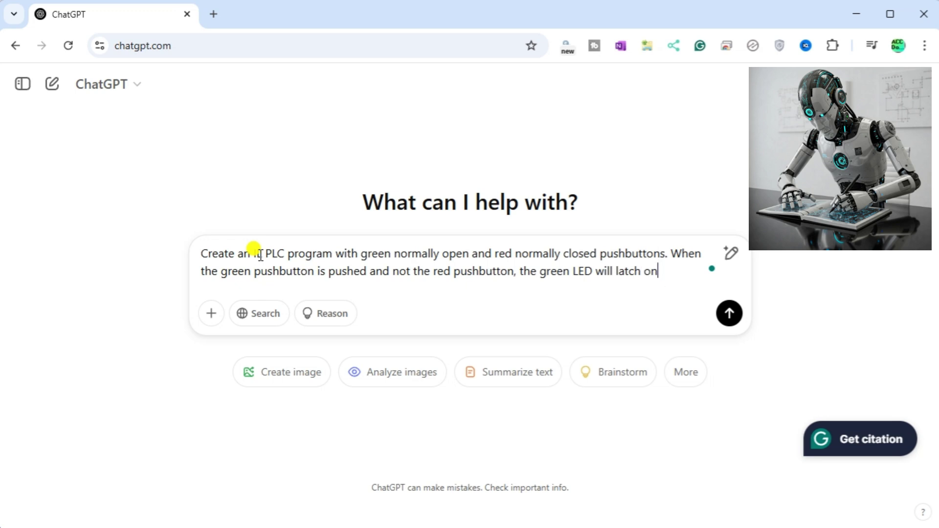
text(, and the red LED)
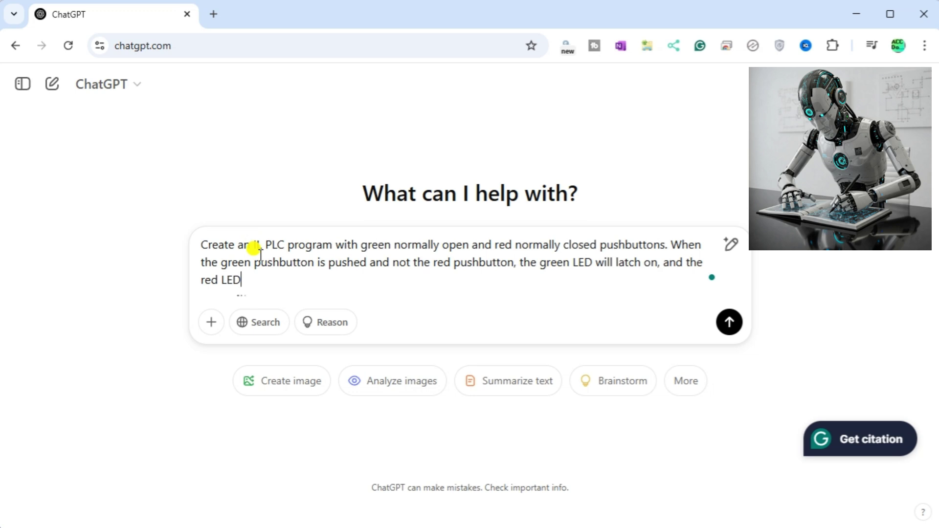
text(will be off)
text(. If the green LED light is on, the red LED li)
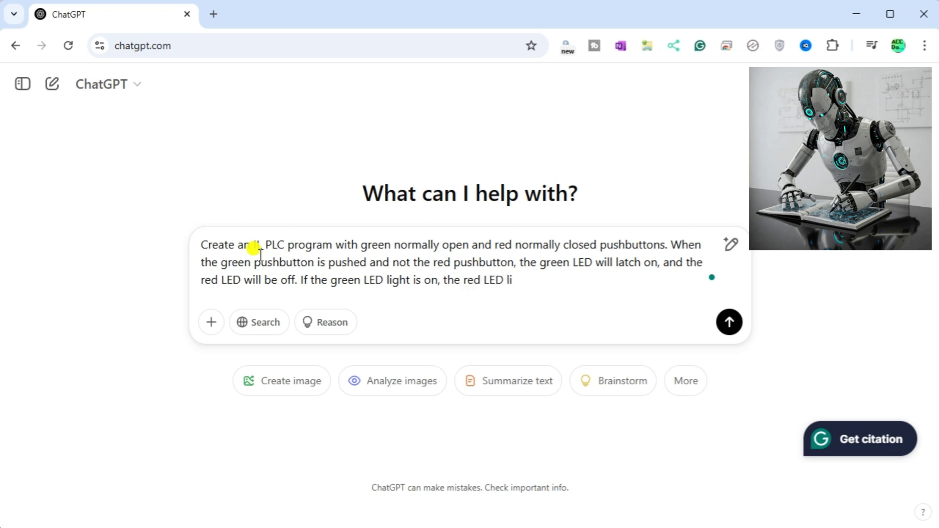
key(BackSpace)
key(BackSpace)
text(is off)
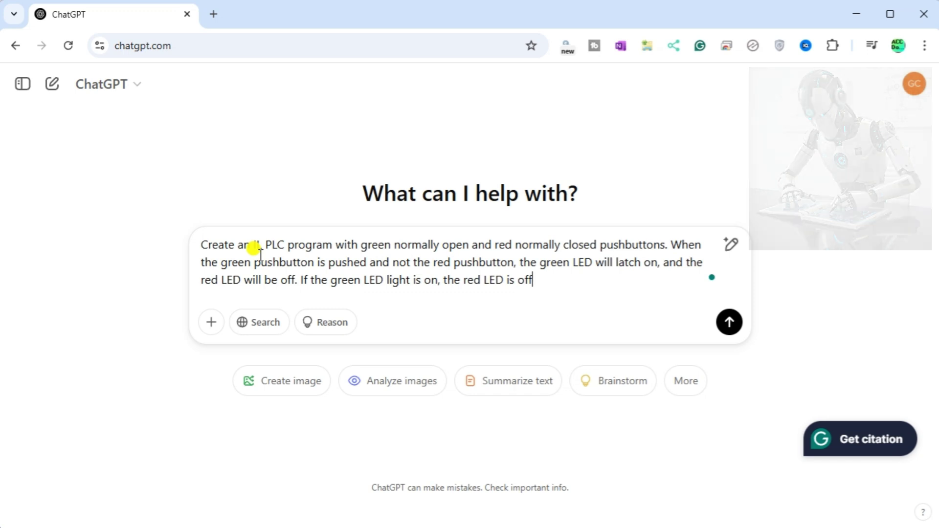
text(, and vice versa.)
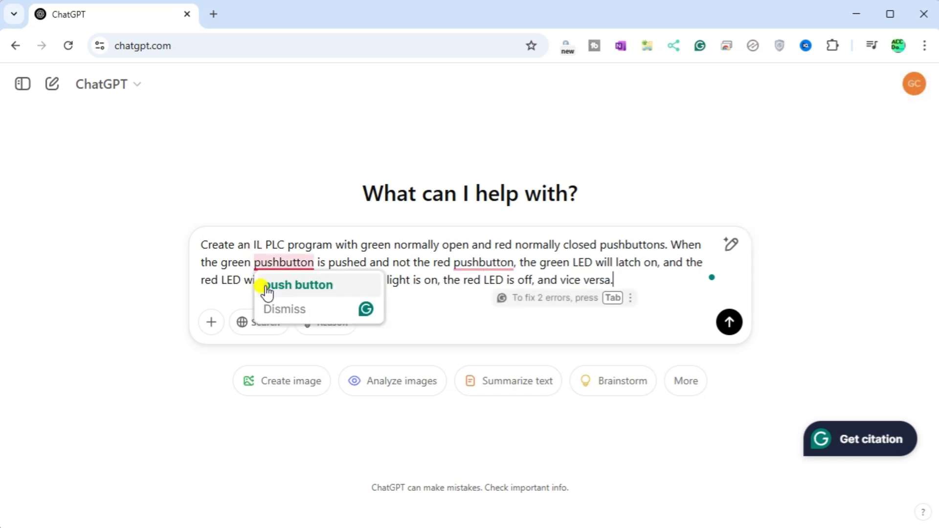
- Send the latch request and scroll through ChatGPT's IL code and its breakdown
click(730, 323)
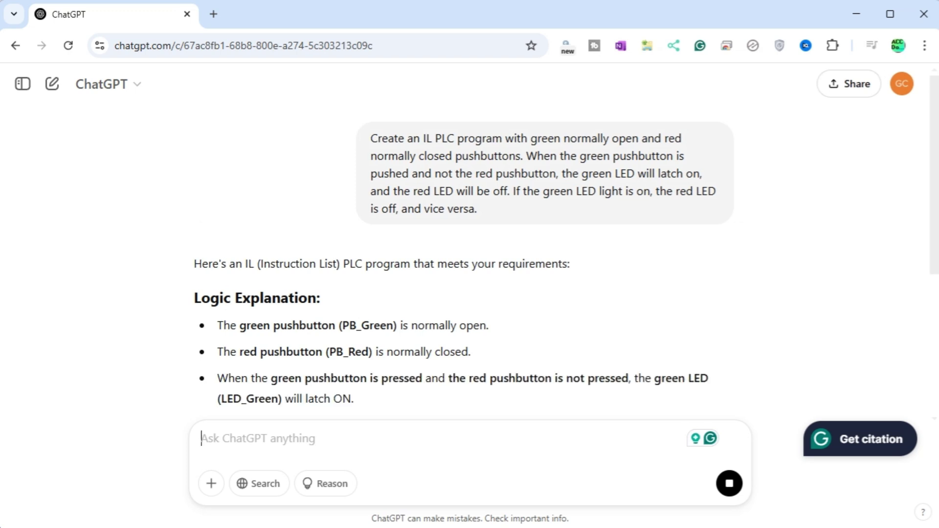
drag(935, 183, 925, 350)
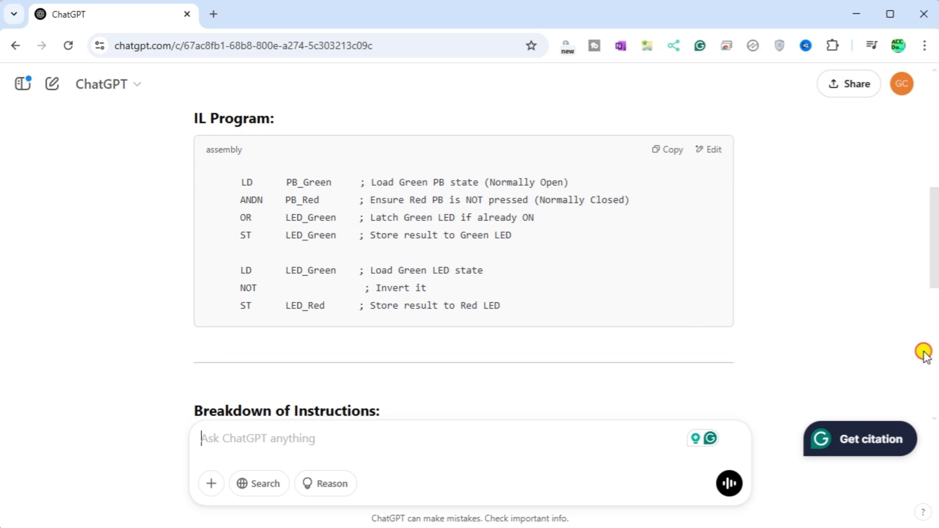
drag(925, 353, 915, 480)
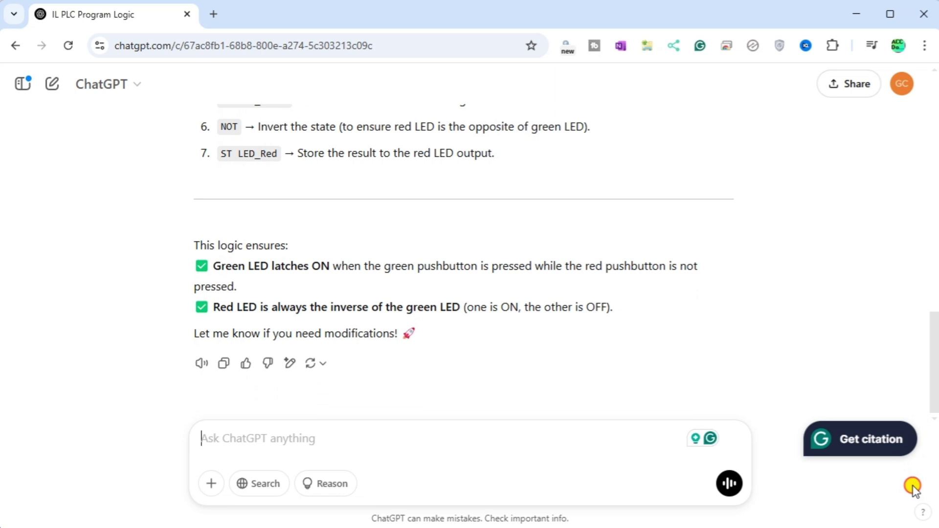
drag(917, 478, 936, 329)
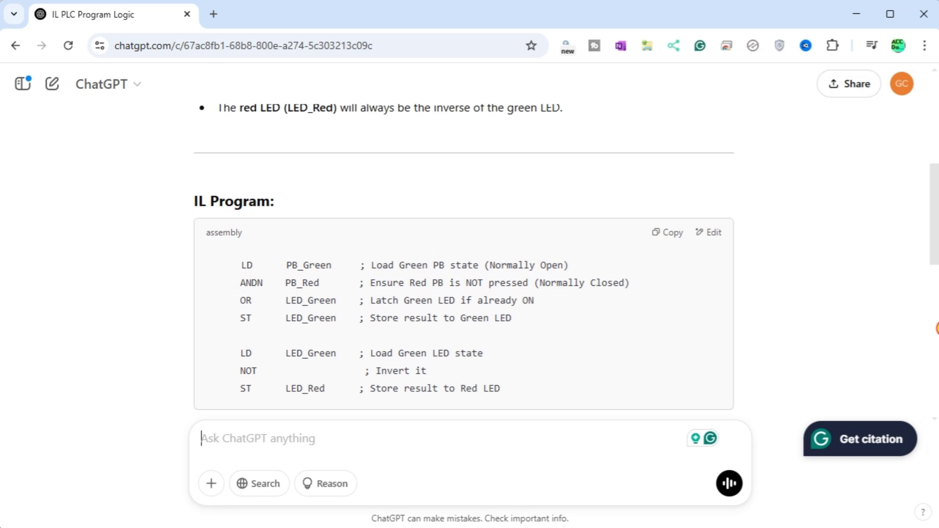
- Copy the IL Program code block from ChatGPT's answer
mouse_move(937, 329)
mouse_down()
mouse_move(931, 497)
mouse_move(930, 342)
mouse_up()
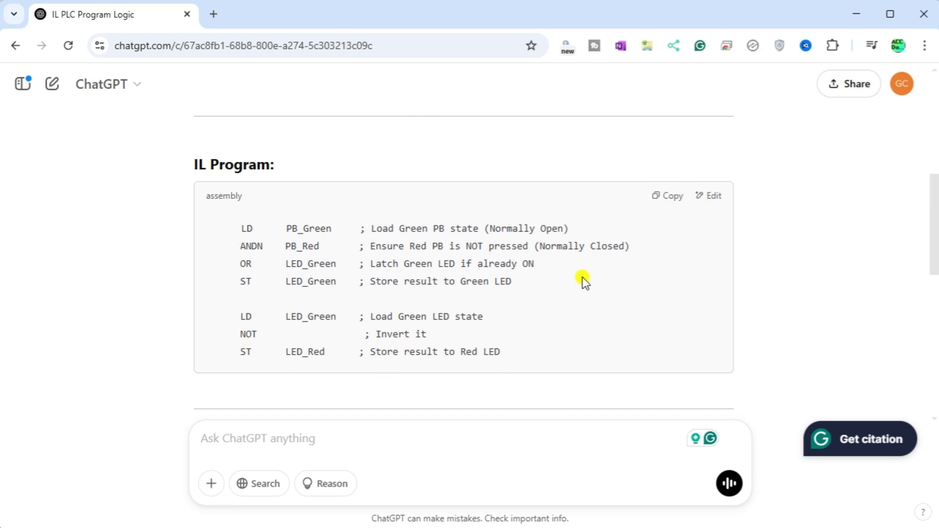
click(664, 197)
- Paste the copied IL code into IL_Program, drop the trailing blank line, and save
key(alt+Tab)
click(300, 116)
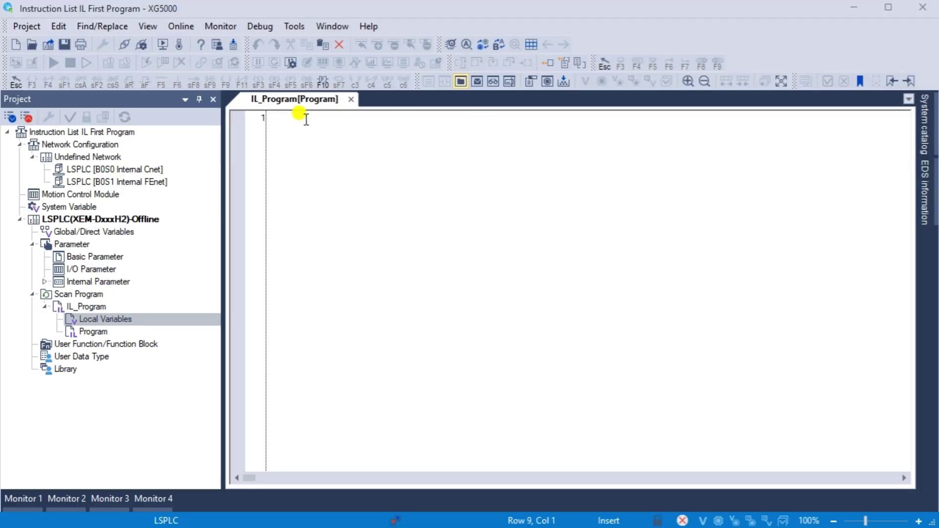
key(ctrl+v)
key(BackSpace)
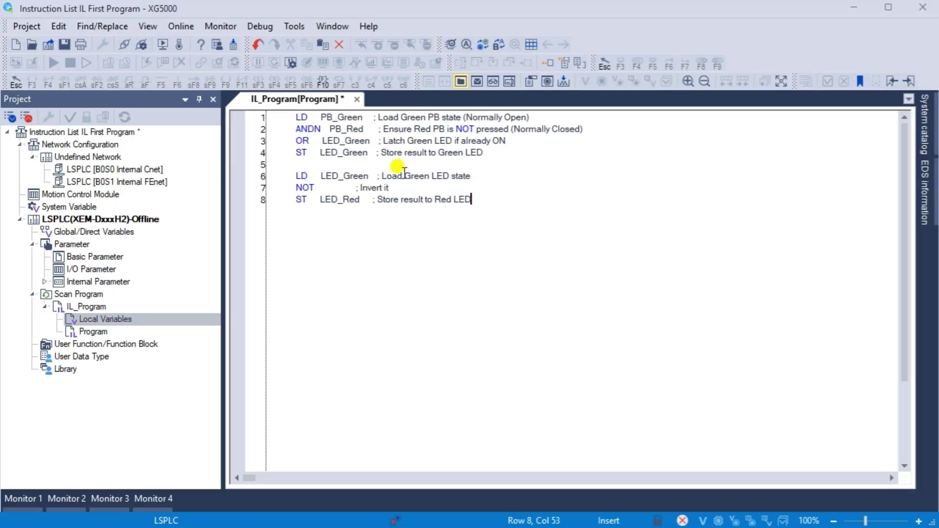
click(63, 45)
- Replace the ';' comment markers with '//' on lines 1 through 4
click(375, 117)
key(Delete)
text(//)
click(377, 129)
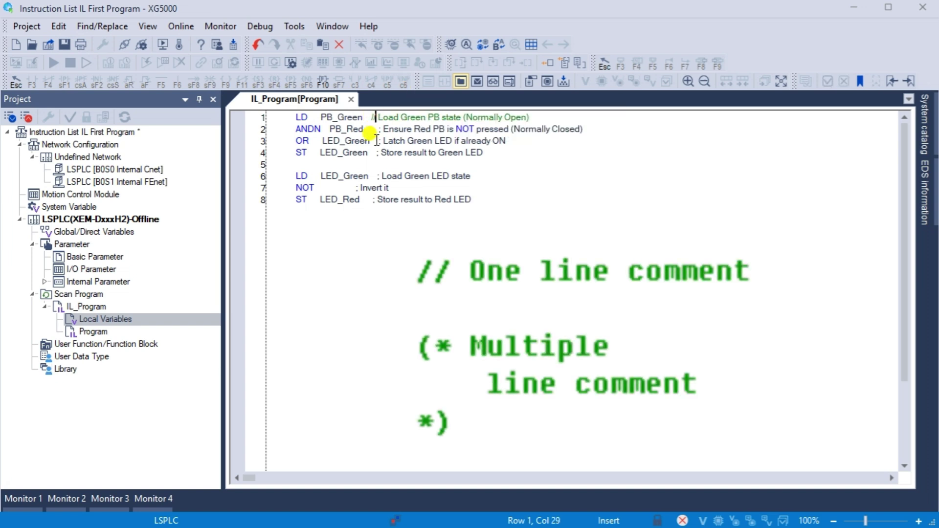
key(Delete)
text(//)
click(378, 141)
key(Delete)
text(//)
click(378, 152)
key(Delete)
text(//)
- Switch the comments on lines 6-8 to '//' and save the project
click(380, 176)
key(Delete)
text(//)
click(357, 188)
text(//)
click(377, 199)
text(//)
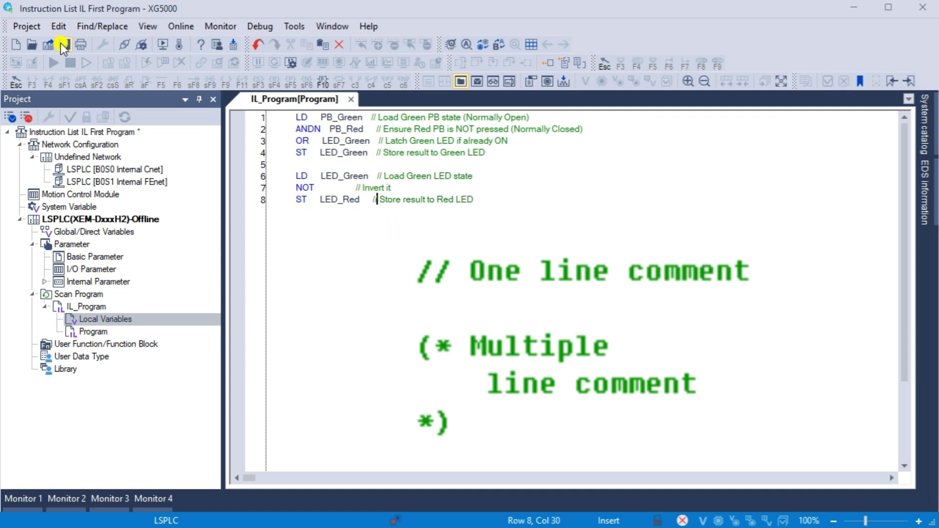
click(63, 44)
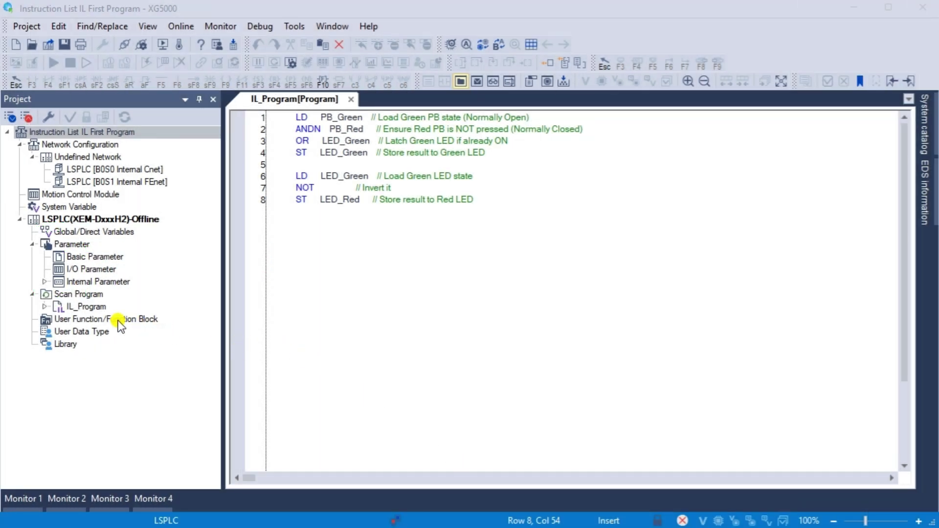
- Open IL_Program's Local Variables and declare PB_Green at address %IX0
click(44, 308)
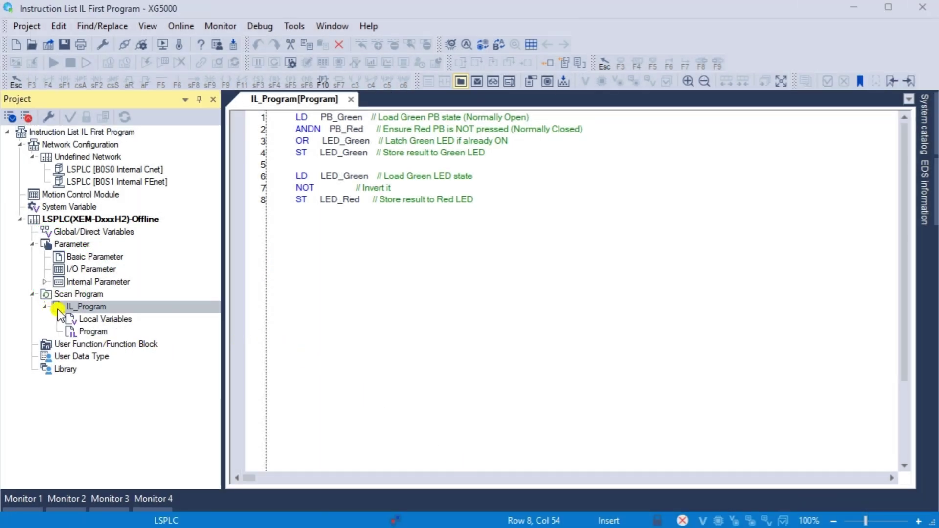
click(93, 322)
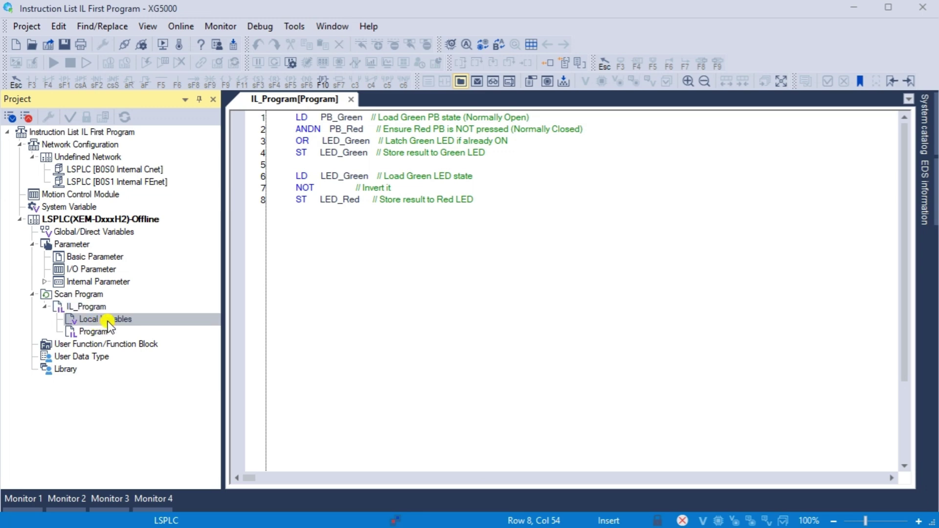
double_click(108, 324)
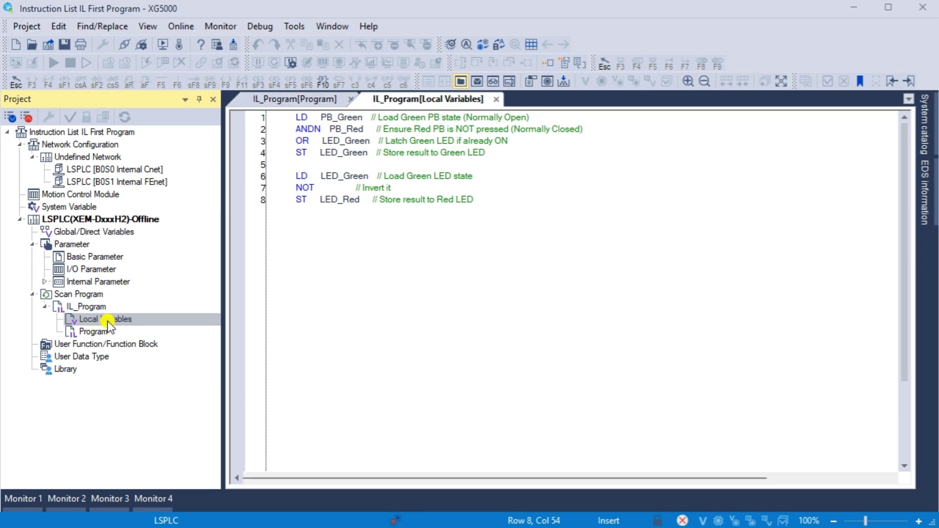
click(321, 143)
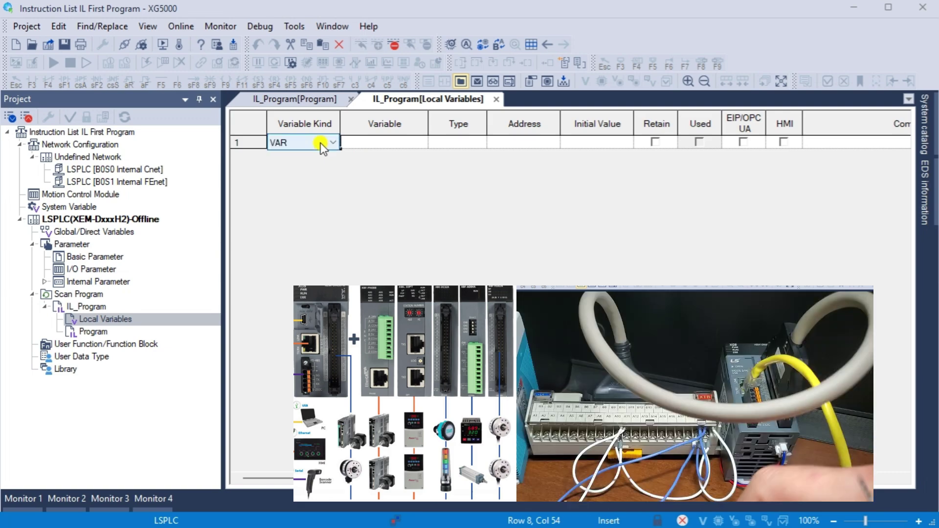
click(389, 142)
text(PB_Gr)
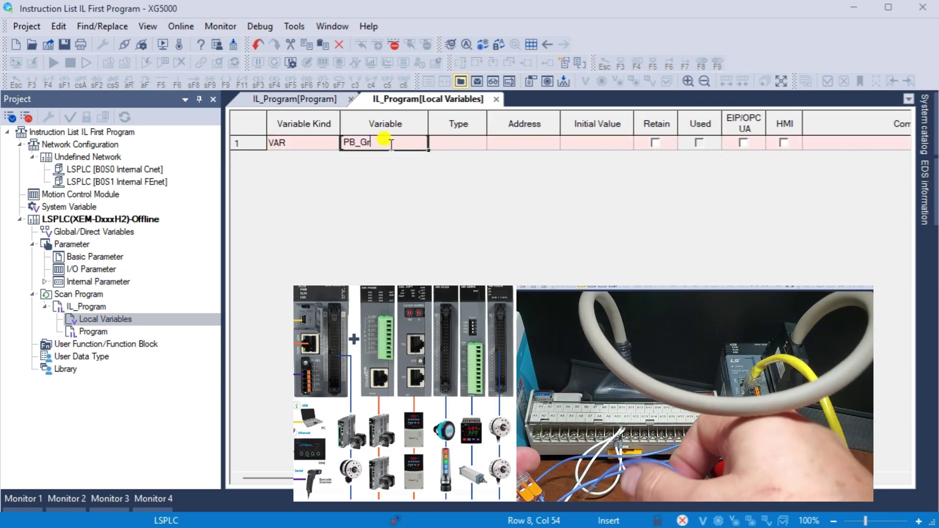
text(een)
key(Tab)
key(Tab)
text(%)
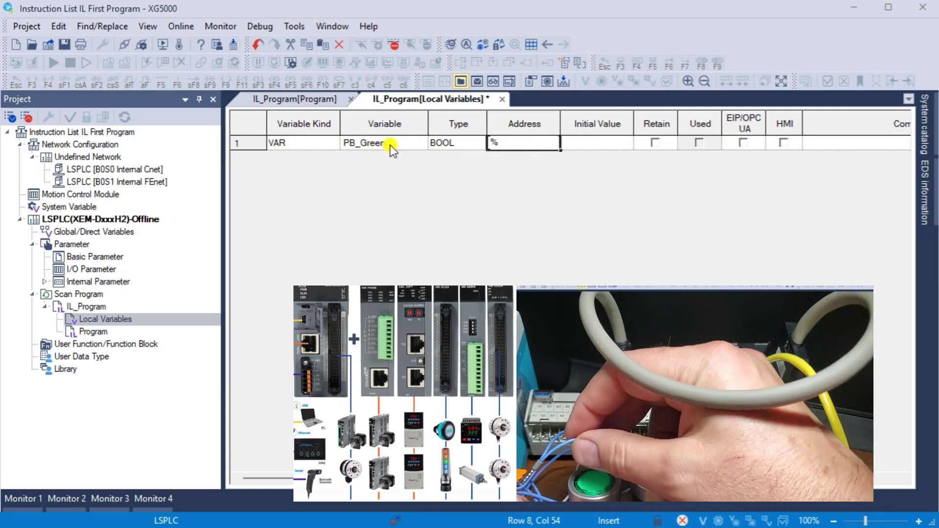
text(IX0)
- Insert empty rows above PB_Green in the local variable table
right_click(386, 143)
click(409, 275)
right_click(304, 163)
click(293, 170)
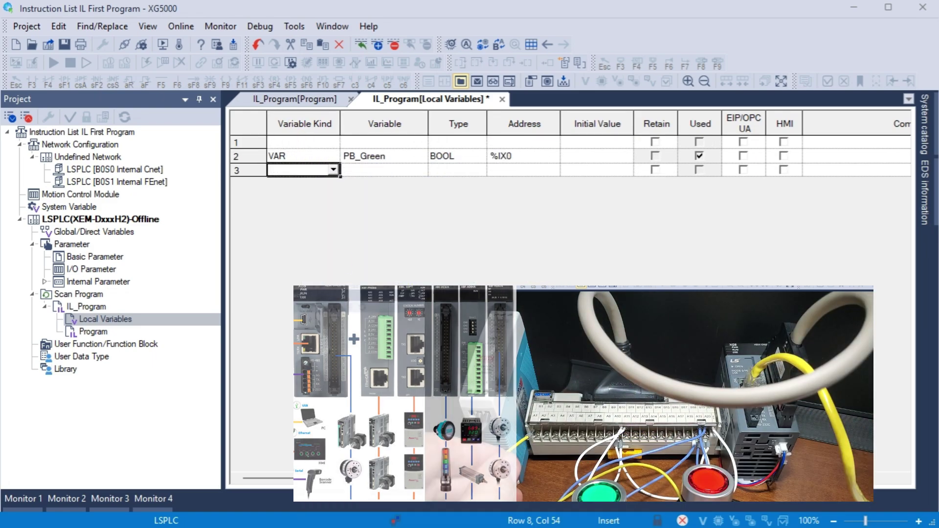
click(247, 142)
right_click(251, 143)
click(284, 242)
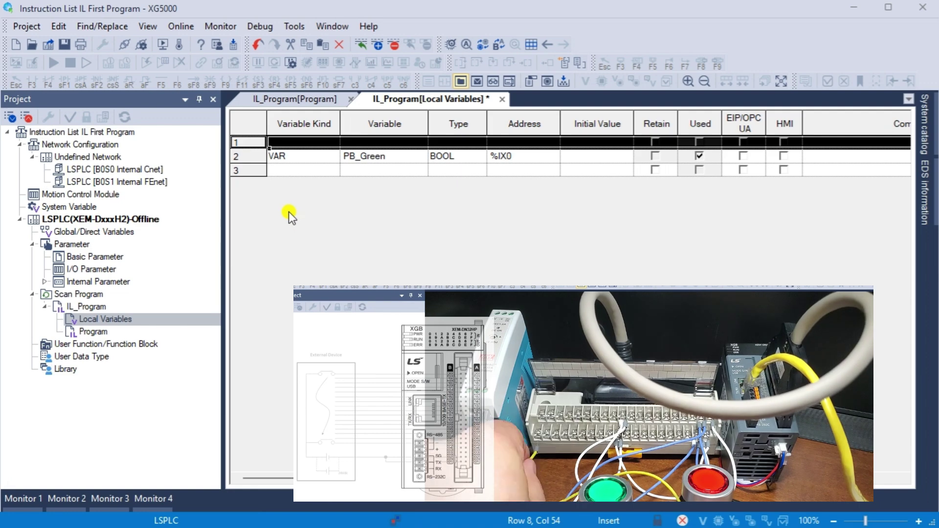
right_click(258, 142)
key(Escape)
- Declare PB_Red as a VAR in row 1 and begin its %IX1 address
click(301, 145)
click(380, 145)
text(PB_)
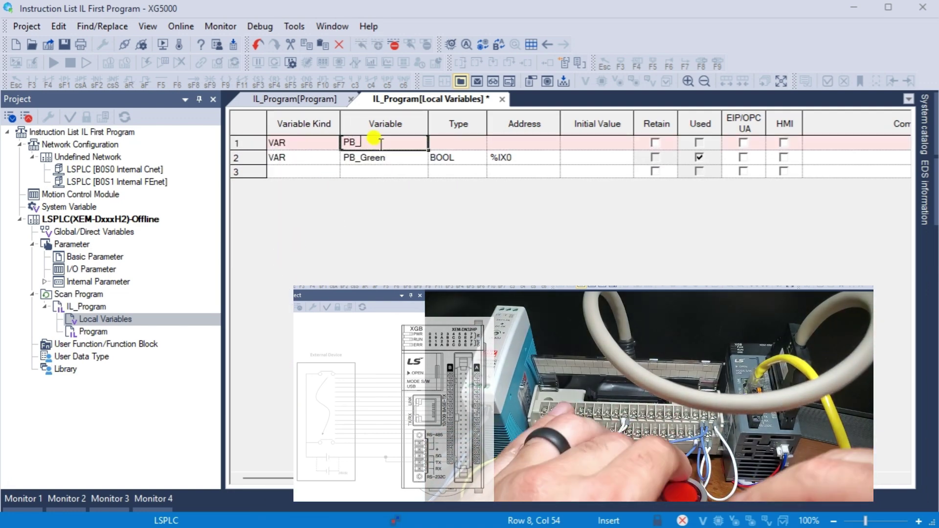
text(Red)
key(Tab)
key(Tab)
text(%)
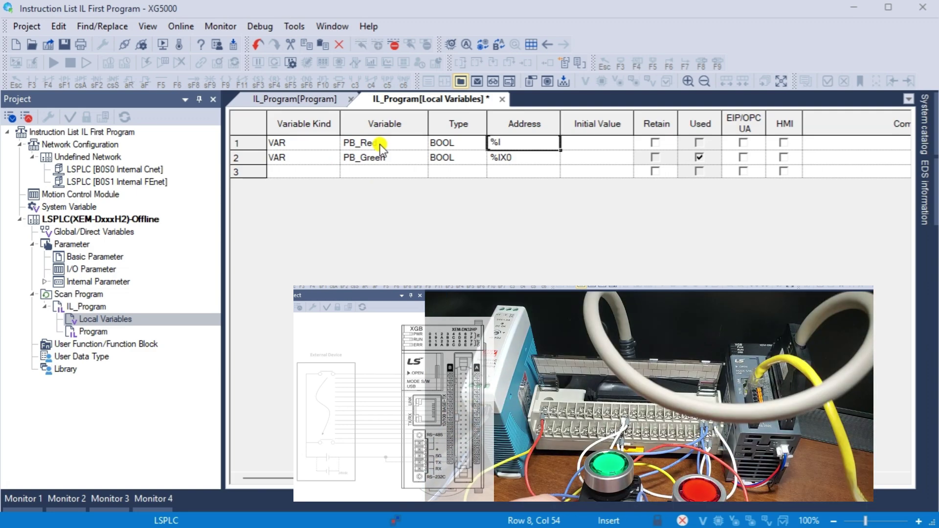
- Add LED_Green in row 3 at address %QX0.0.0
click(298, 173)
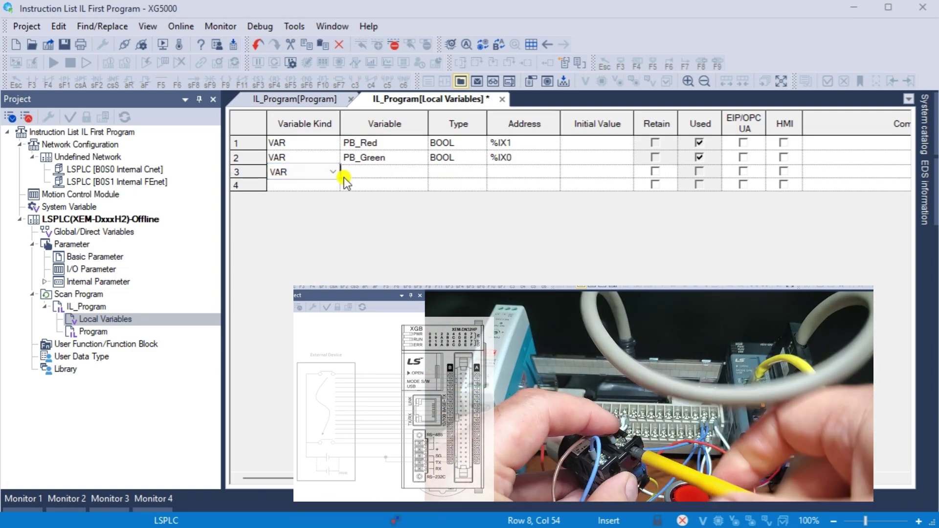
click(379, 174)
text(LED_Green)
key(Return)
text(%QX)
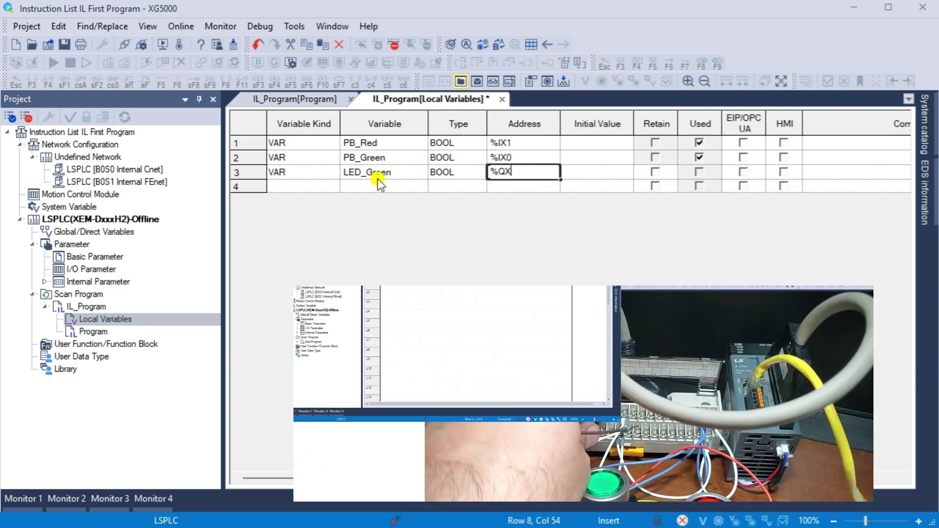
text(0.0.0)
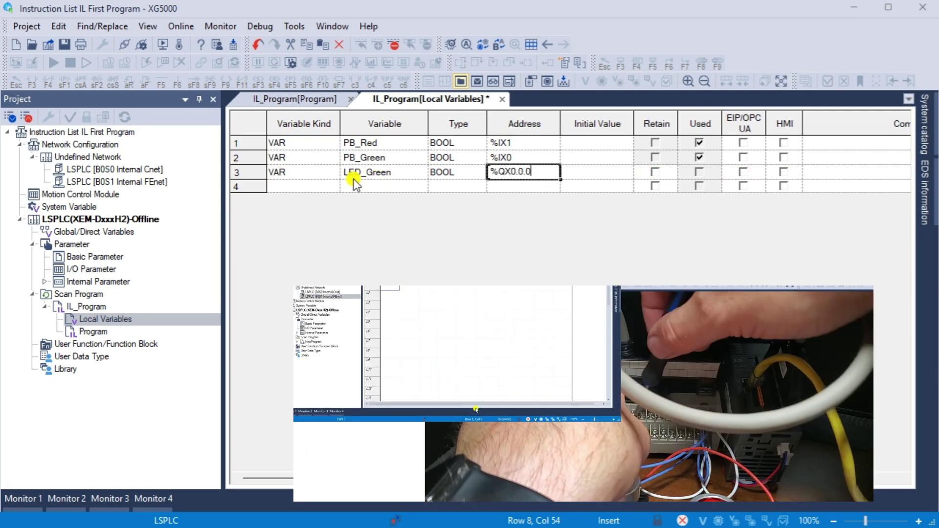
- Add LED_Red in row 4 at address %QX0.0.1
click(377, 187)
text(LED_Red)
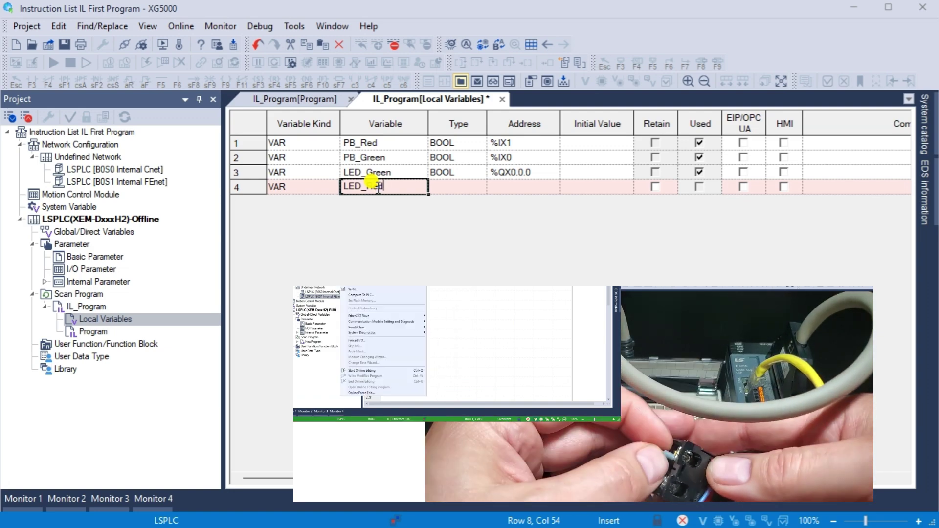
key(Return)
right_click(494, 186)
click(530, 274)
key(Escape)
text(%QX0.0.1)
click(304, 201)
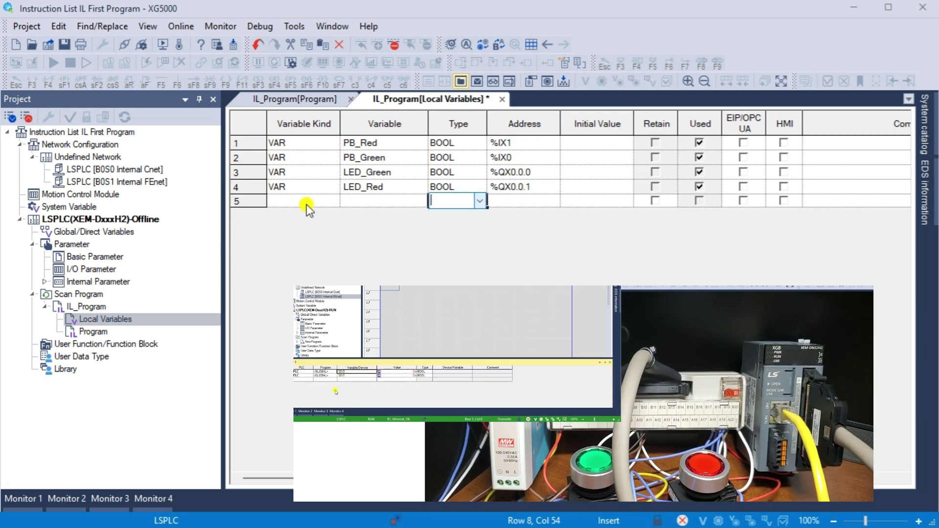
- Dismiss the file browser, save the project, and return to the IL_Program code tab
click(33, 45)
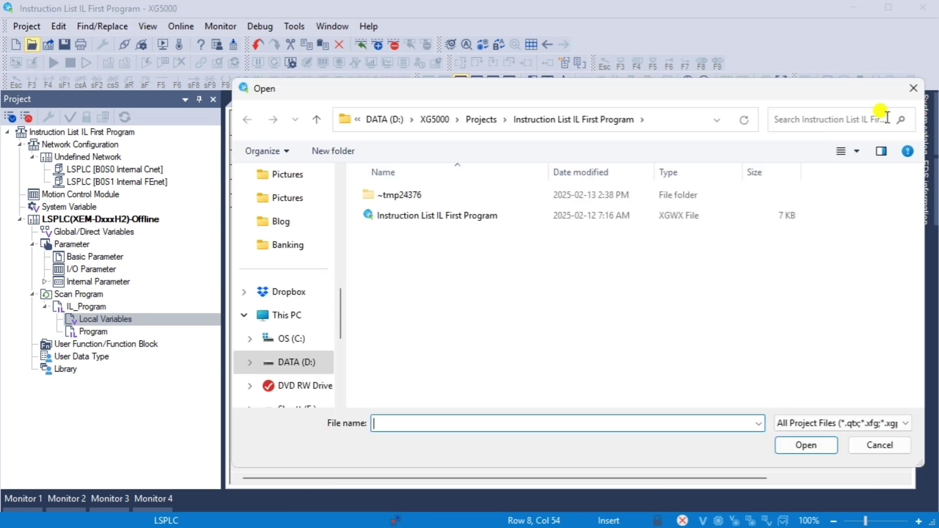
click(437, 215)
click(805, 445)
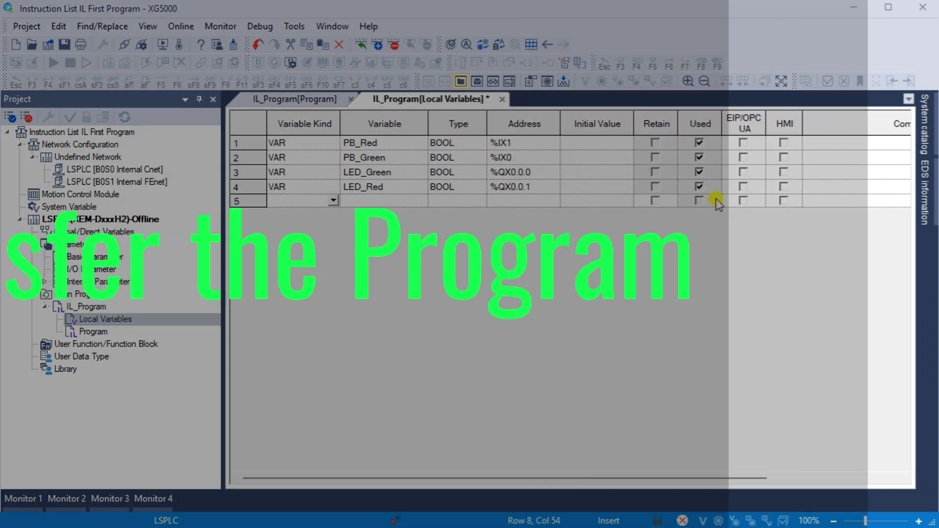
click(301, 103)
click(66, 44)
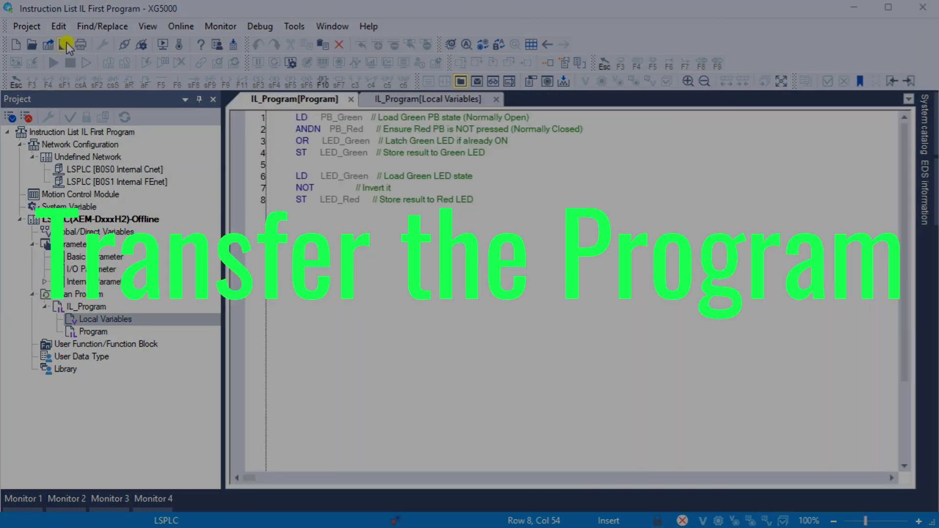
click(450, 102)
click(302, 101)
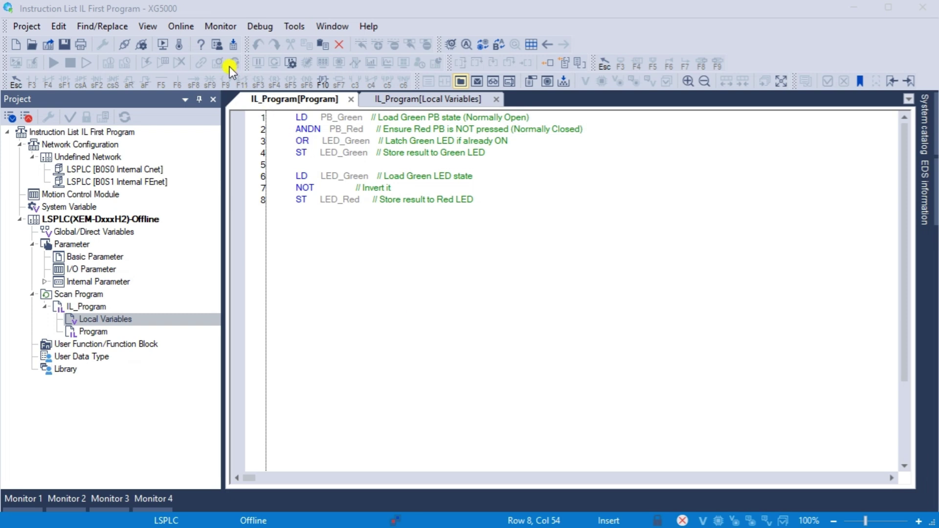
- Connect over Ethernet to the PLC at 192.168.1.2, found by network browsing
click(189, 24)
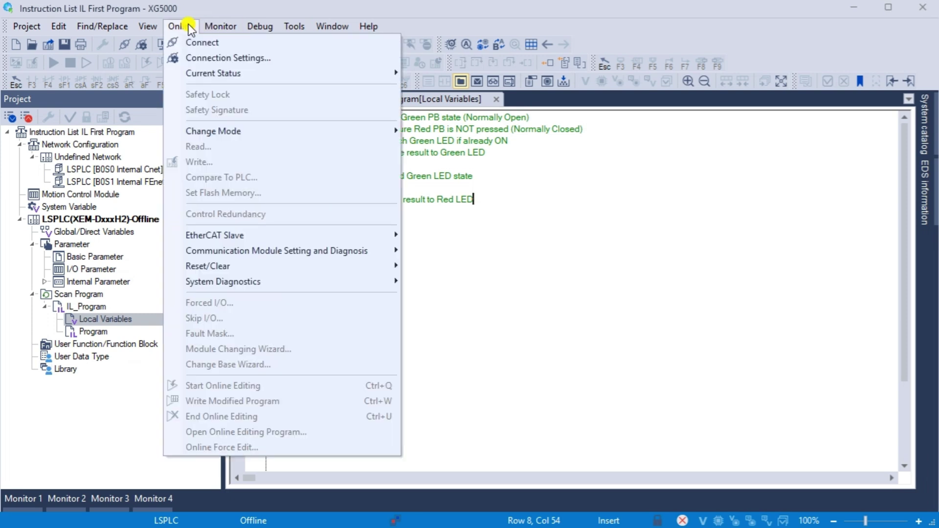
click(201, 57)
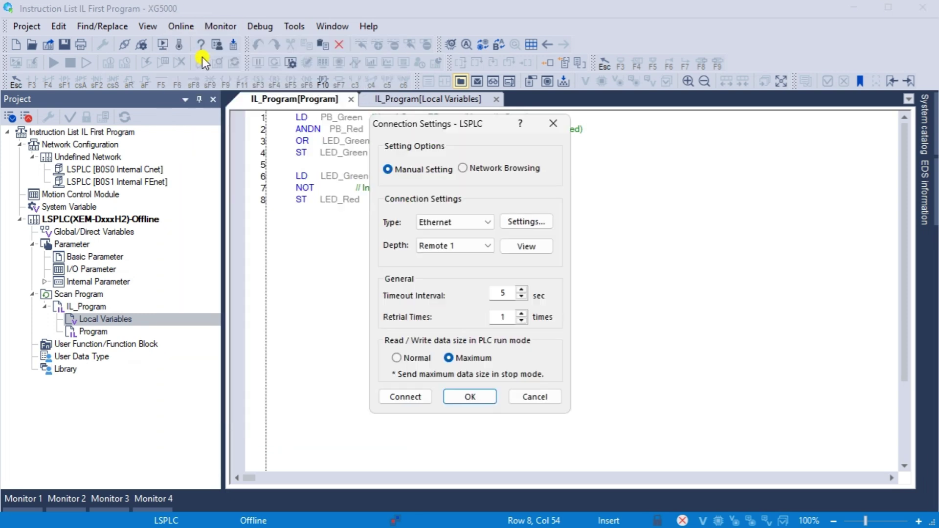
click(465, 168)
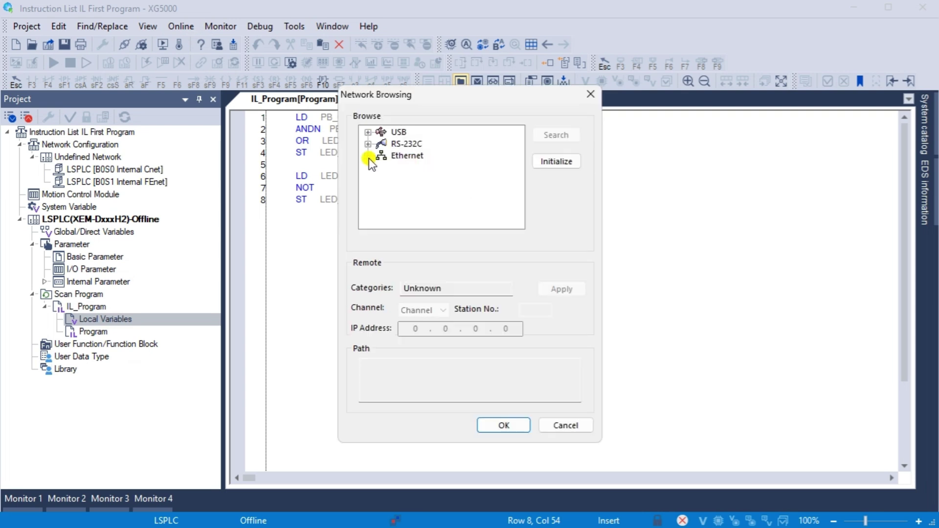
click(368, 156)
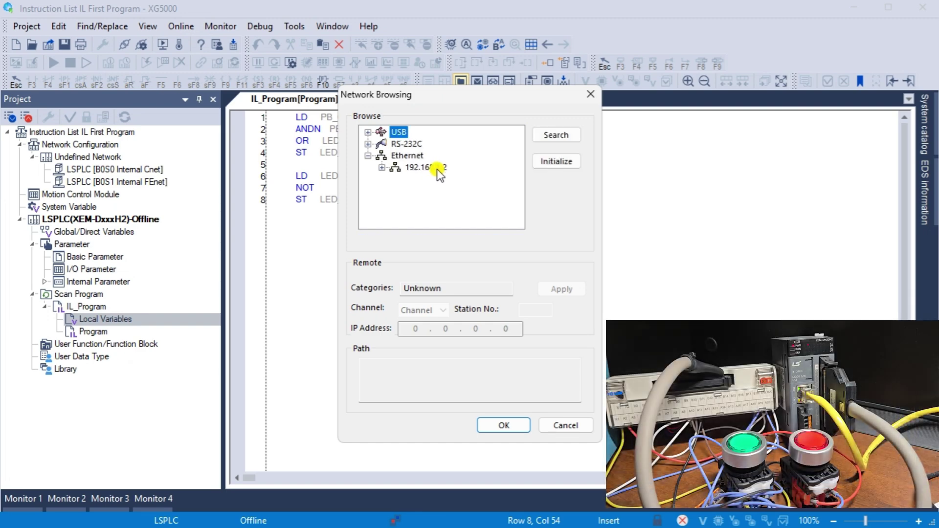
click(429, 168)
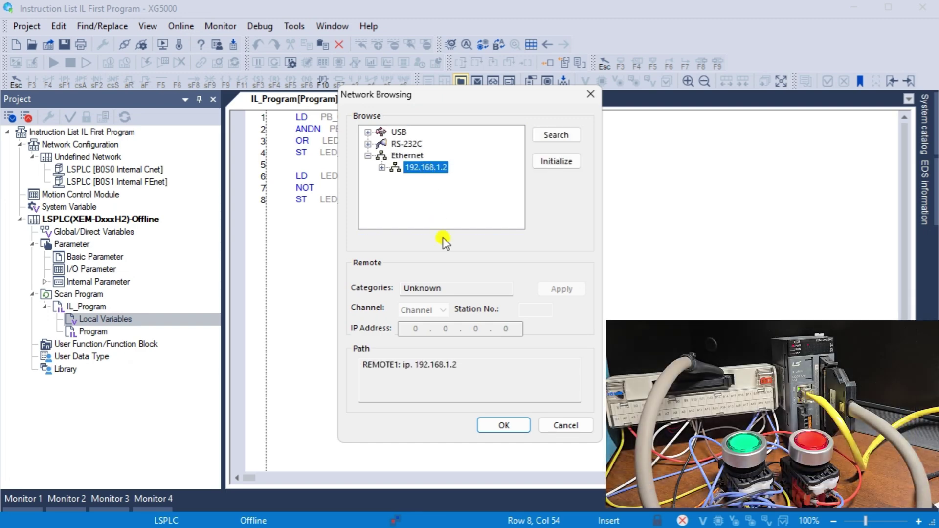
click(495, 421)
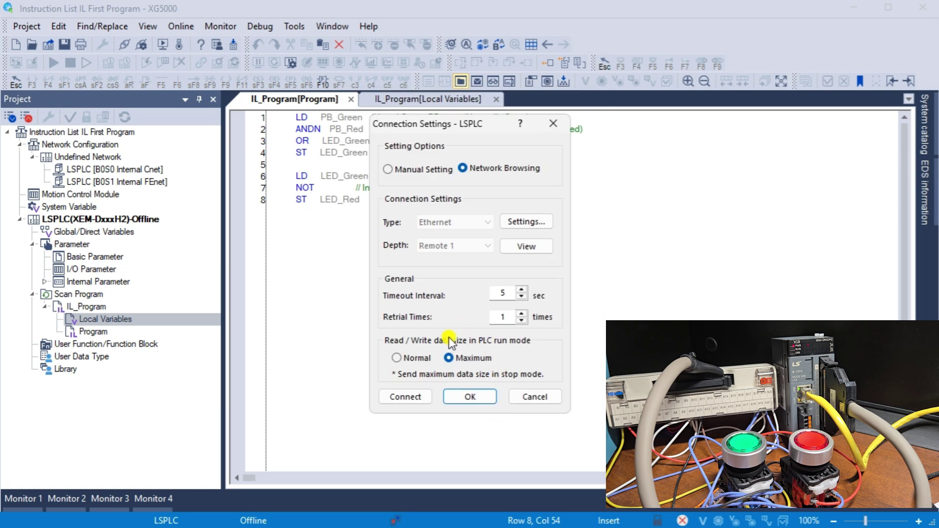
click(412, 397)
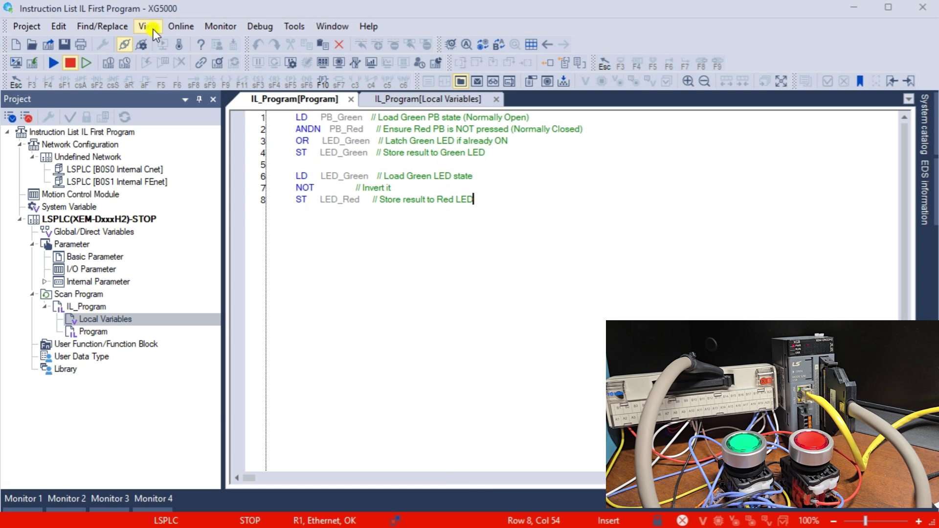
- Write the parameters and IL program to the PLC and close the program check results
click(176, 29)
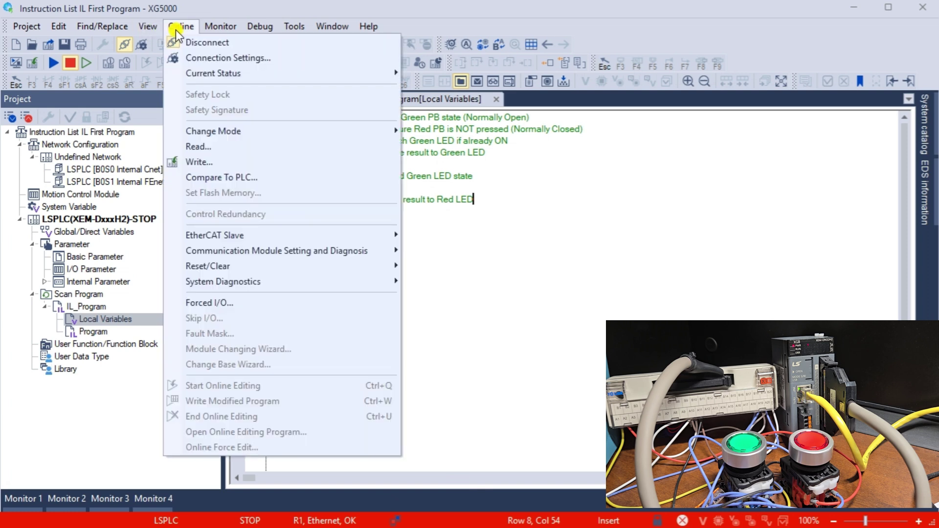
click(236, 163)
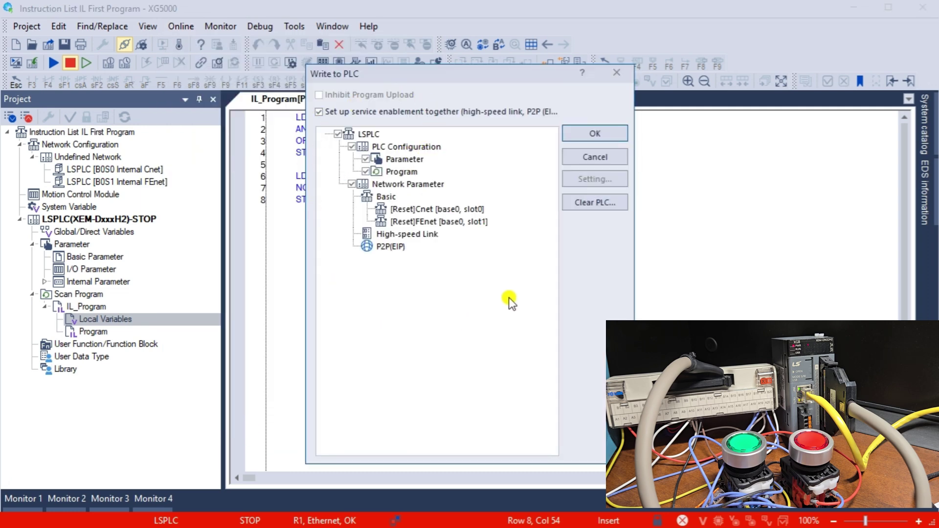
click(600, 134)
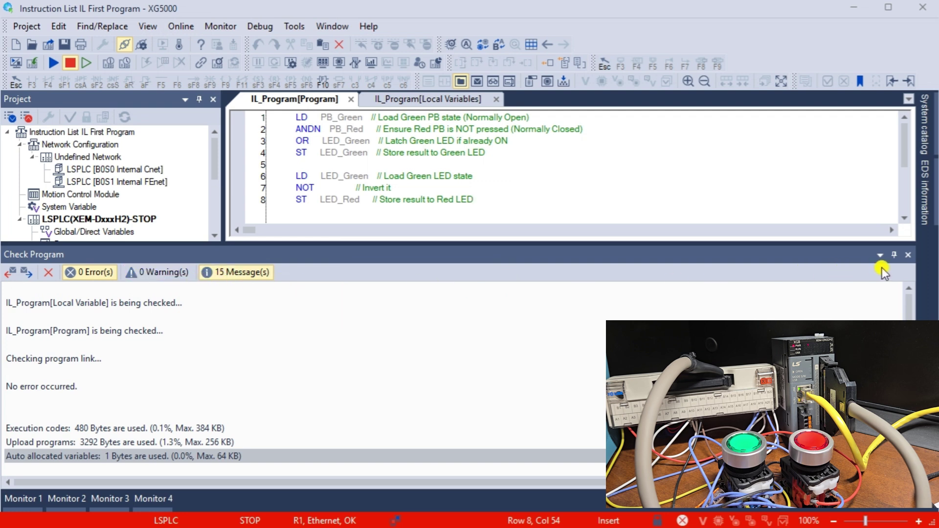
click(906, 254)
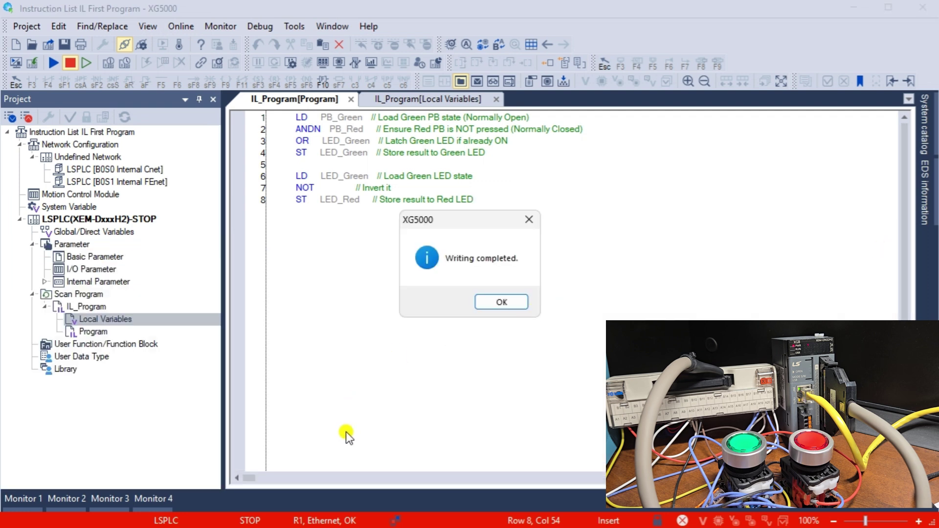
- Acknowledge the write completion and lost-connection prompts, then reset the PLC
click(504, 303)
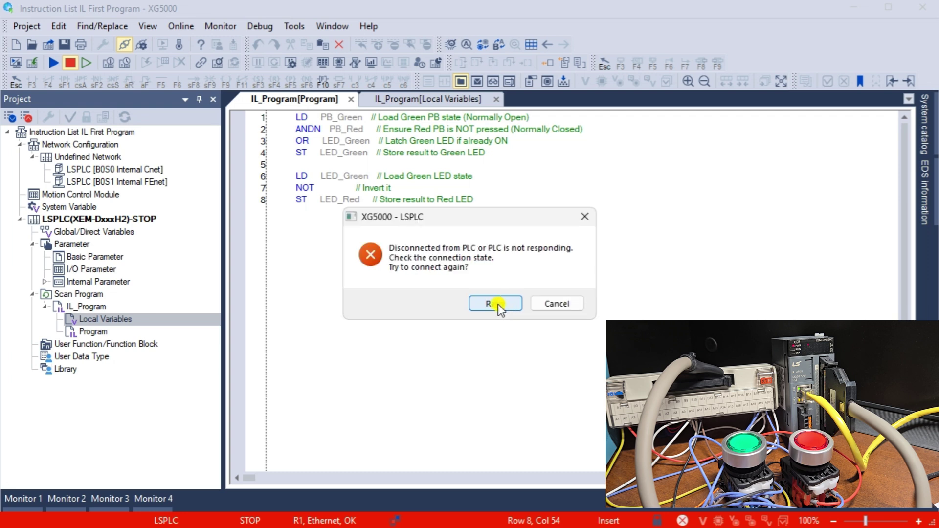
click(552, 306)
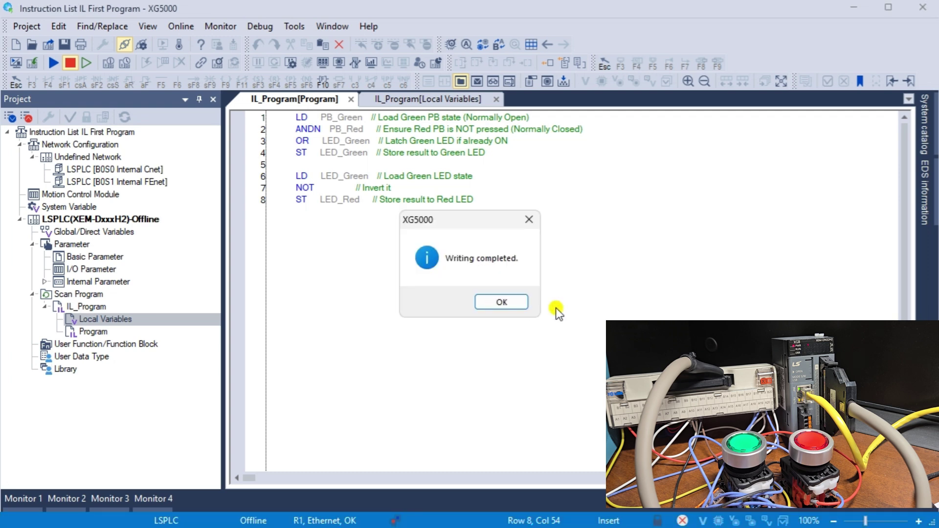
click(498, 304)
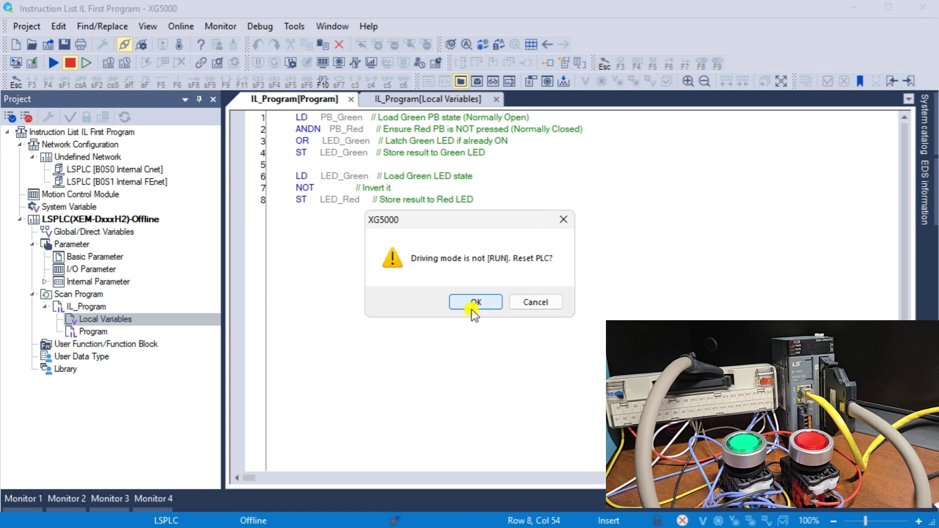
click(472, 307)
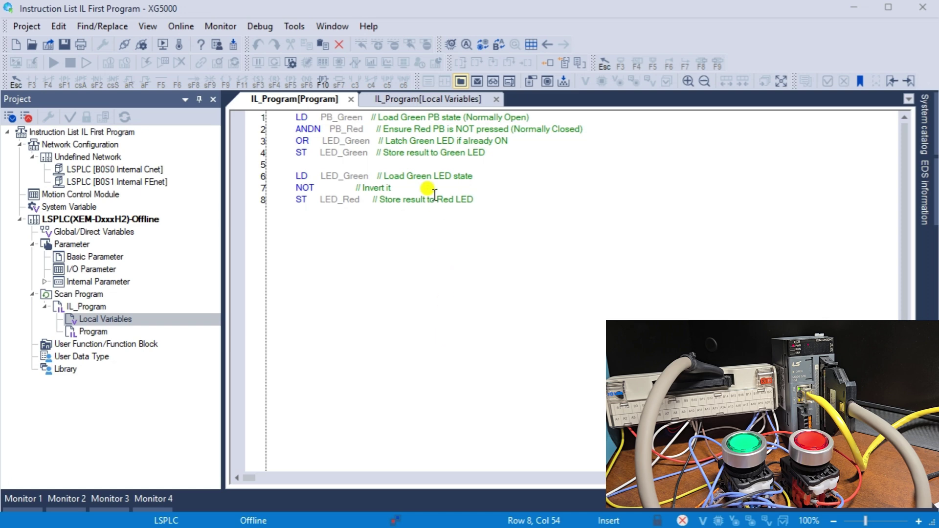
- Reconnect over Ethernet to the PLC at 192.168.1.2 via network browsing
click(182, 27)
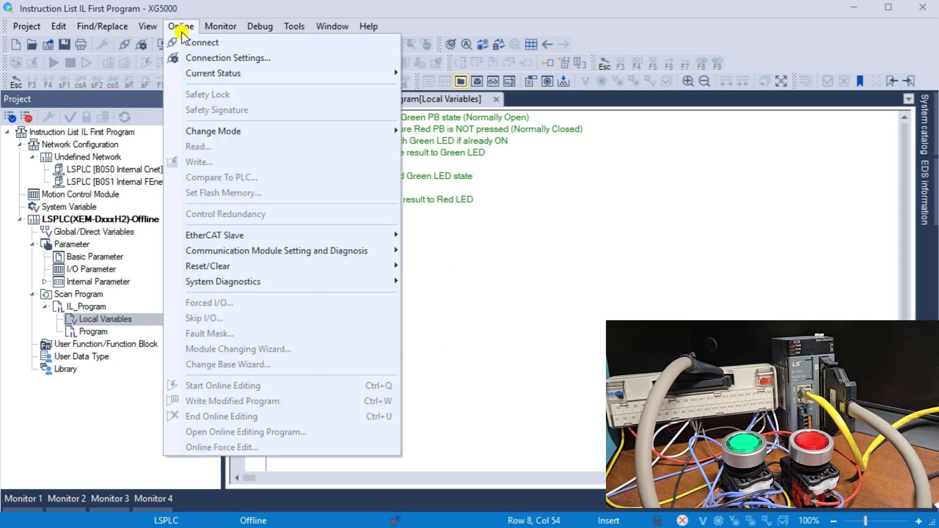
click(199, 58)
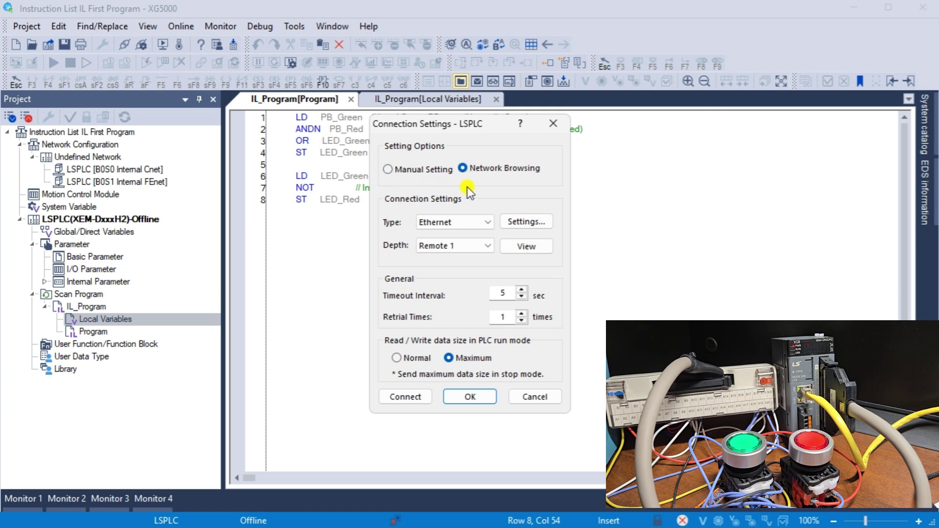
click(398, 156)
click(368, 156)
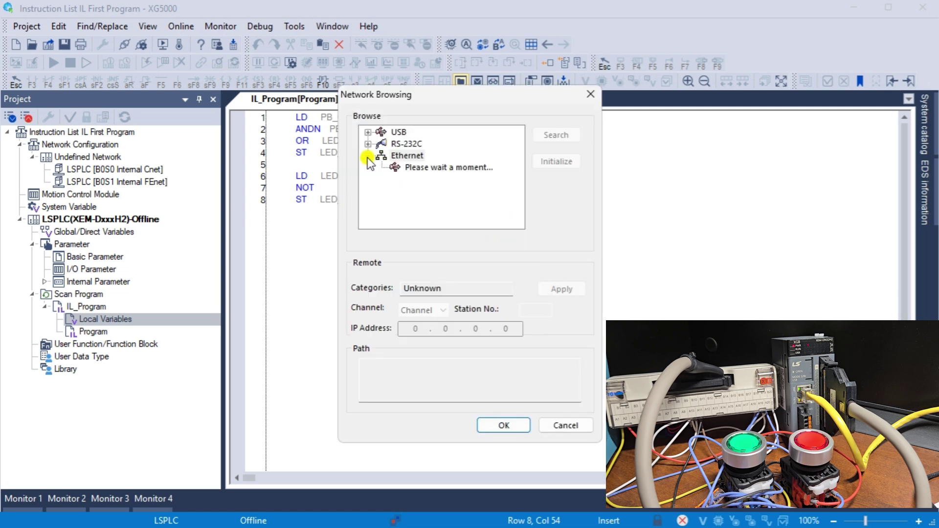
click(432, 169)
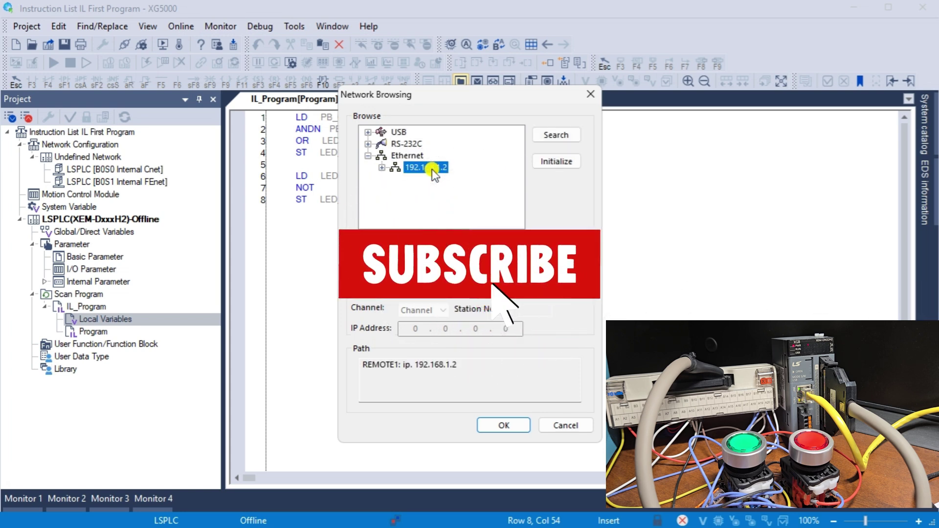
click(504, 425)
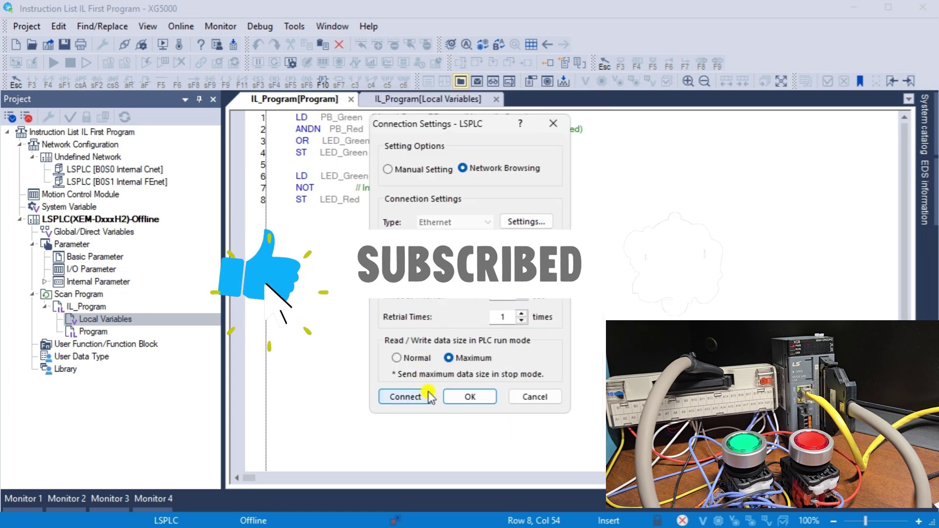
click(413, 397)
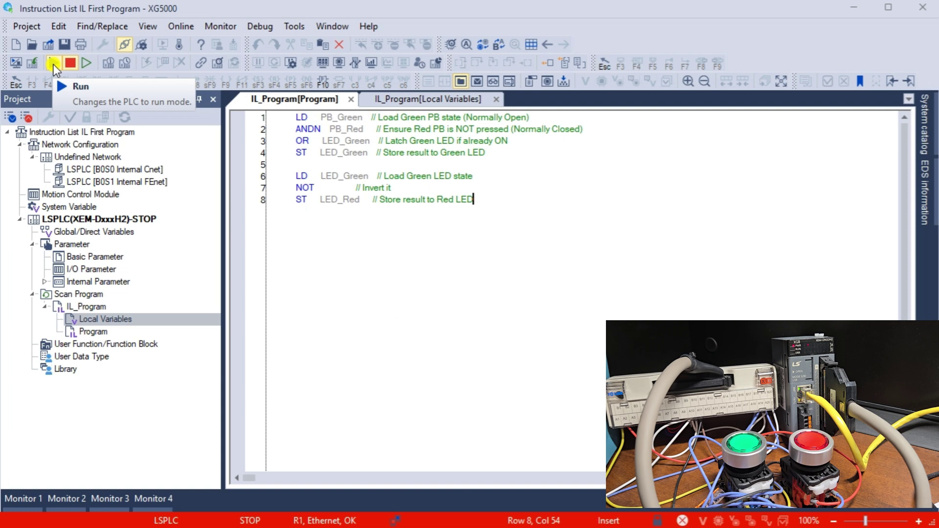
- Switch the PLC to RUN mode and start monitoring live push-button and LED values
click(54, 64)
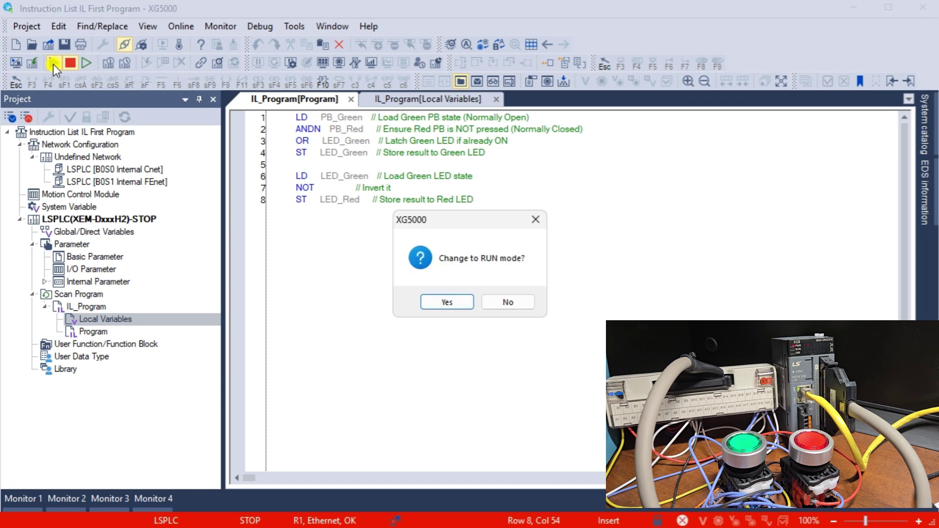
click(444, 303)
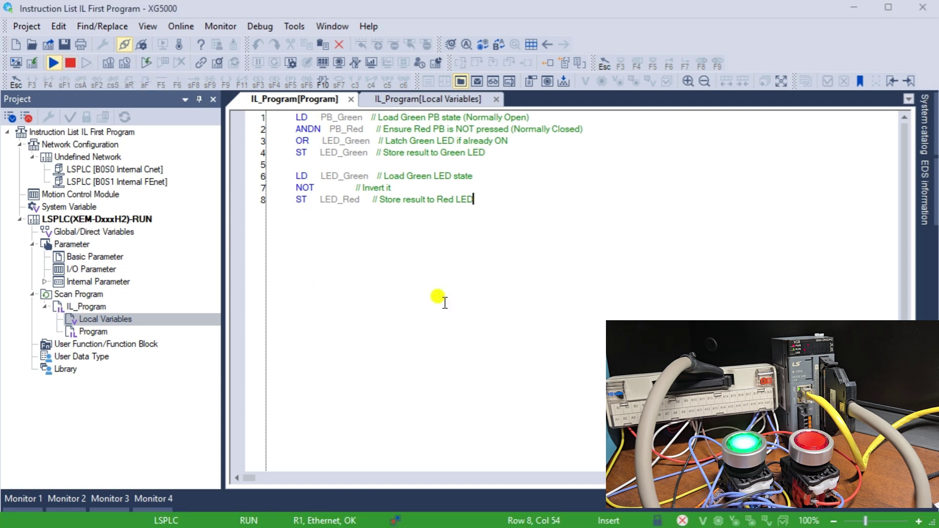
click(16, 66)
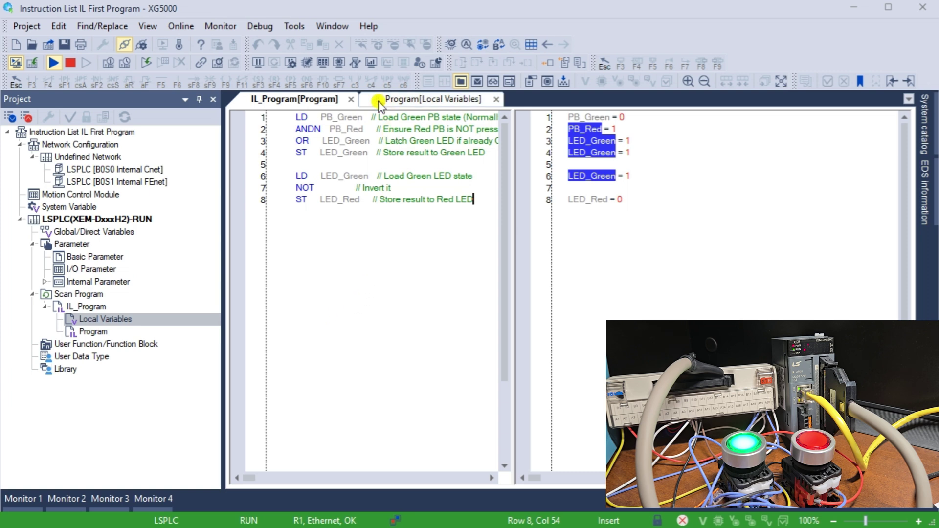
- Start online editing and change ANDN to AND on line 2
click(148, 62)
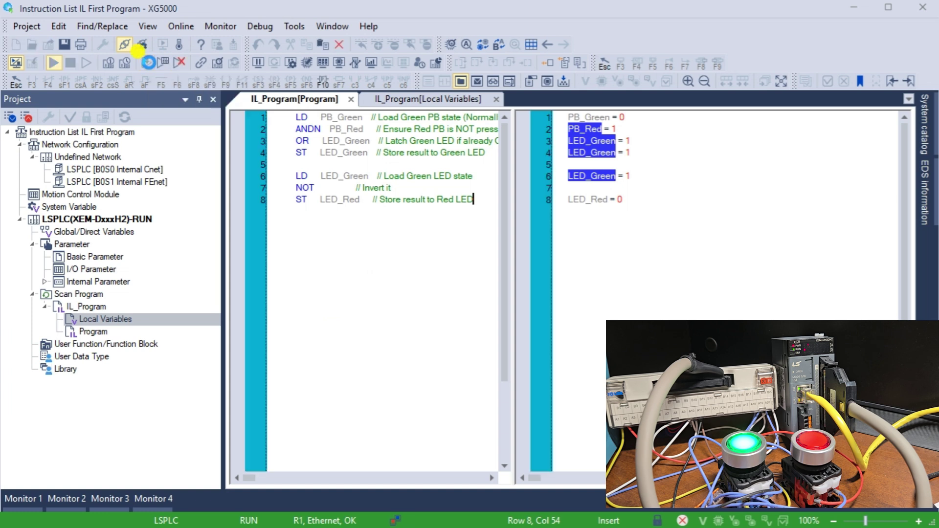
click(321, 129)
mouse_move(345, 140)
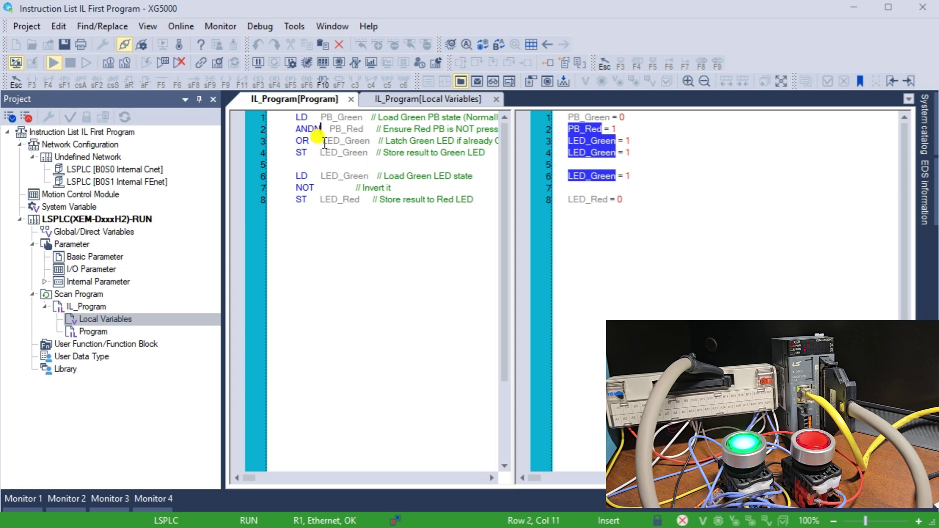
key(BackSpace)
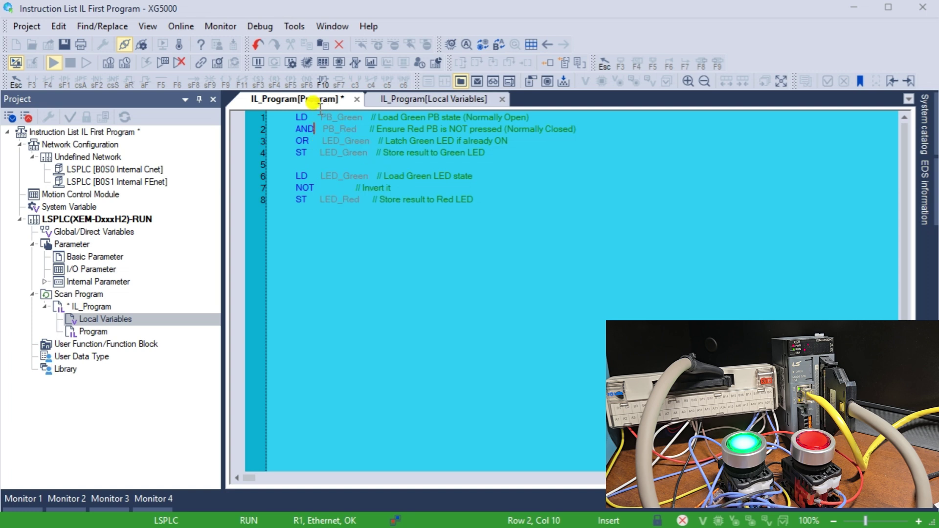
- Write the modified program to the running PLC, then end online editing
click(167, 61)
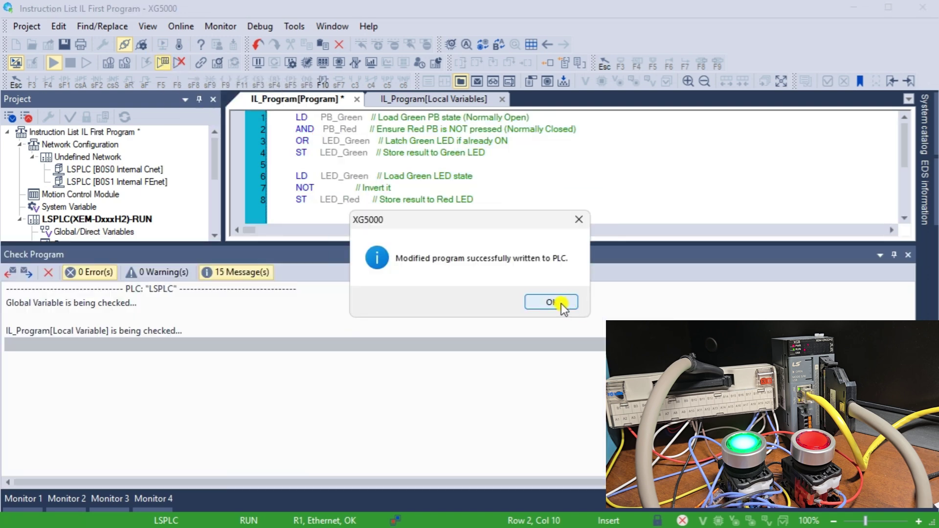
click(562, 303)
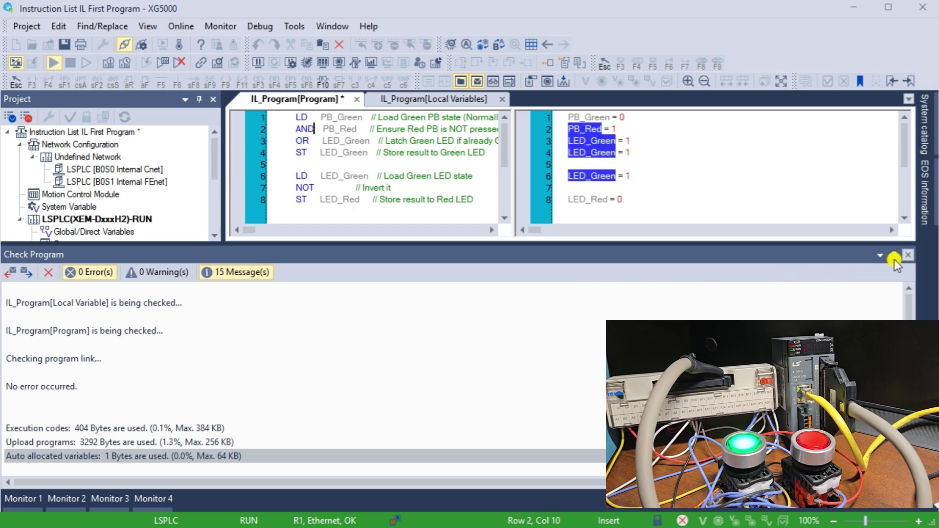
click(908, 255)
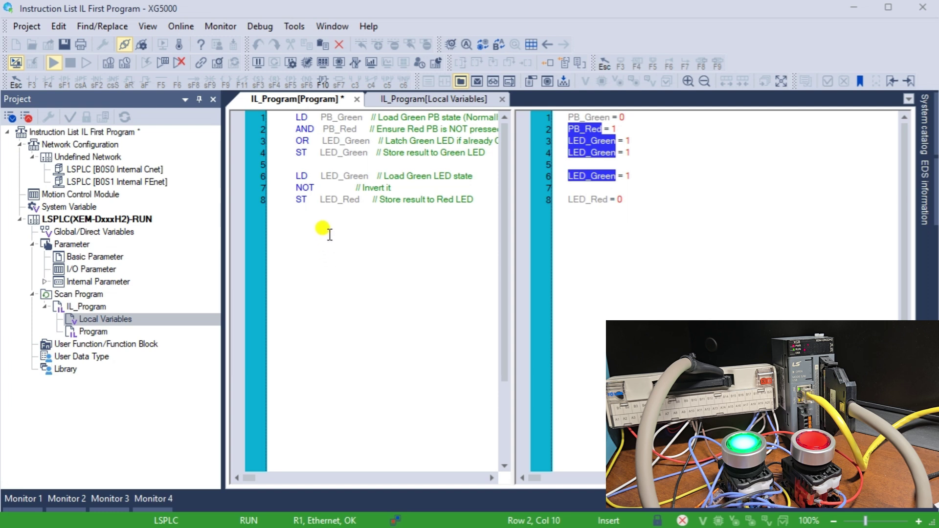
click(180, 63)
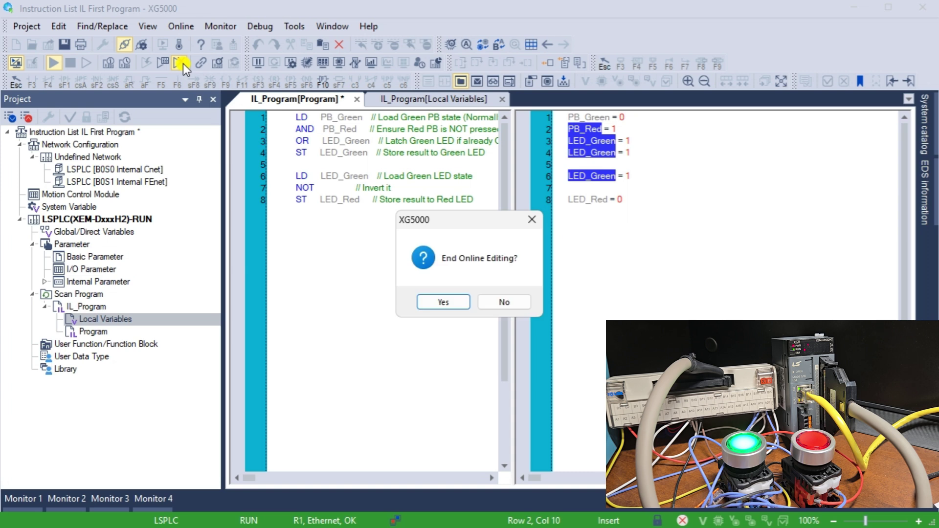
click(441, 301)
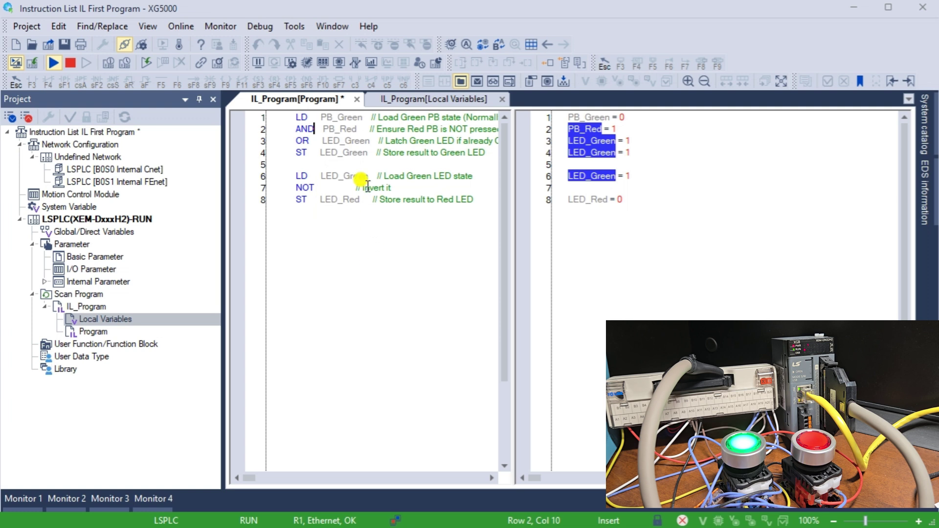
mouse_move(345, 140)
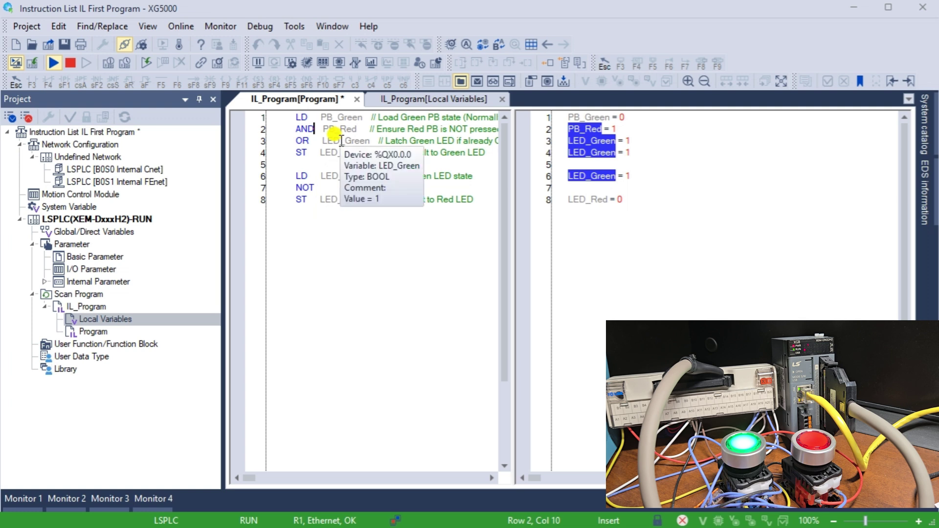
- Sketch the latch ladder rung over the screen with annotation strokes
drag(166, 287, 171, 429)
drag(167, 314, 198, 312)
drag(201, 295, 202, 331)
drag(217, 293, 217, 336)
drag(185, 269, 187, 279)
mouse_move(201, 270)
mouse_down()
mouse_move(201, 286)
mouse_move(226, 285)
mouse_up()
mouse_move(234, 285)
mouse_down()
mouse_move(236, 268)
mouse_move(245, 285)
mouse_move(262, 285)
mouse_up()
mouse_move(254, 271)
mouse_down()
mouse_move(268, 285)
mouse_move(282, 274)
mouse_up()
drag(282, 281, 297, 243)
mouse_move(220, 313)
mouse_down()
mouse_move(276, 312)
mouse_move(286, 337)
mouse_up()
drag(305, 292, 306, 334)
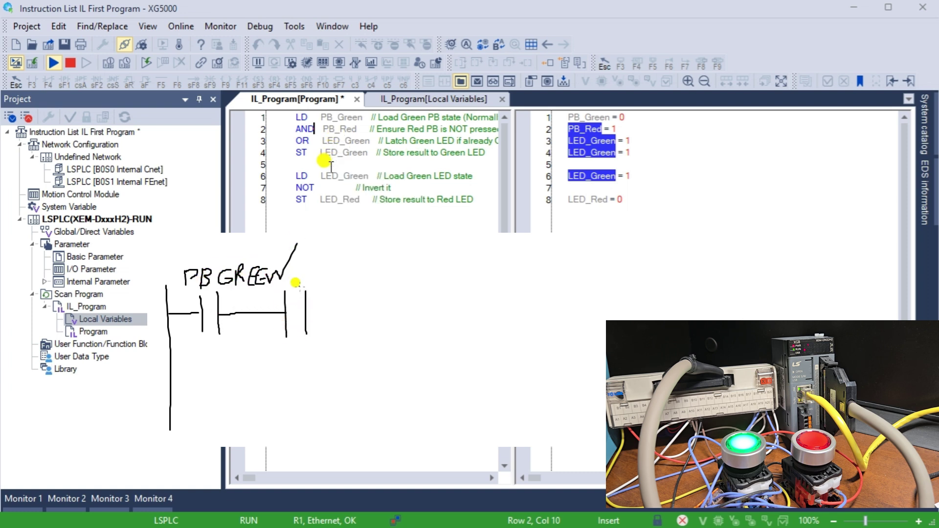
mouse_move(302, 272)
mouse_down()
mouse_move(302, 285)
mouse_move(378, 311)
mouse_move(236, 384)
mouse_move(237, 404)
mouse_up()
- Start online editing and extend the sketch to an LED G coil, circling PB Red
click(143, 62)
drag(216, 362, 215, 403)
drag(172, 383, 216, 383)
mouse_move(200, 343)
mouse_down()
mouse_move(216, 362)
mouse_move(230, 357)
mouse_up()
mouse_move(232, 344)
mouse_down()
mouse_move(234, 358)
mouse_move(266, 366)
mouse_up()
mouse_move(377, 311)
mouse_down()
mouse_move(441, 306)
mouse_move(510, 338)
mouse_up()
drag(560, 291, 563, 342)
mouse_move(504, 266)
mouse_down()
mouse_move(516, 282)
mouse_move(521, 264)
mouse_move(518, 281)
mouse_move(569, 279)
mouse_up()
drag(311, 254, 325, 257)
mouse_move(319, 296)
mouse_down()
mouse_move(409, 293)
mouse_move(414, 282)
mouse_up()
- Add an empty line 9 after line 8 and select the AND and OR lines 2–3
click(482, 200)
key(Return)
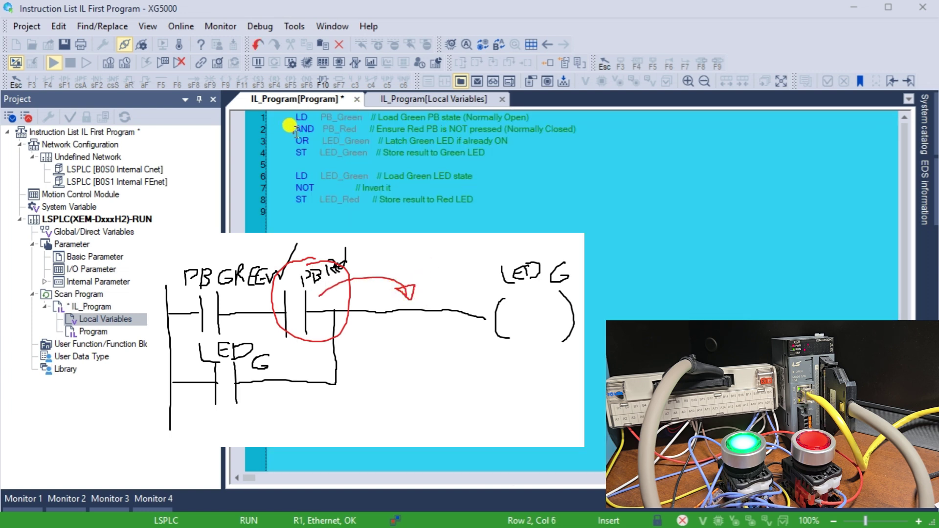
drag(295, 131, 518, 142)
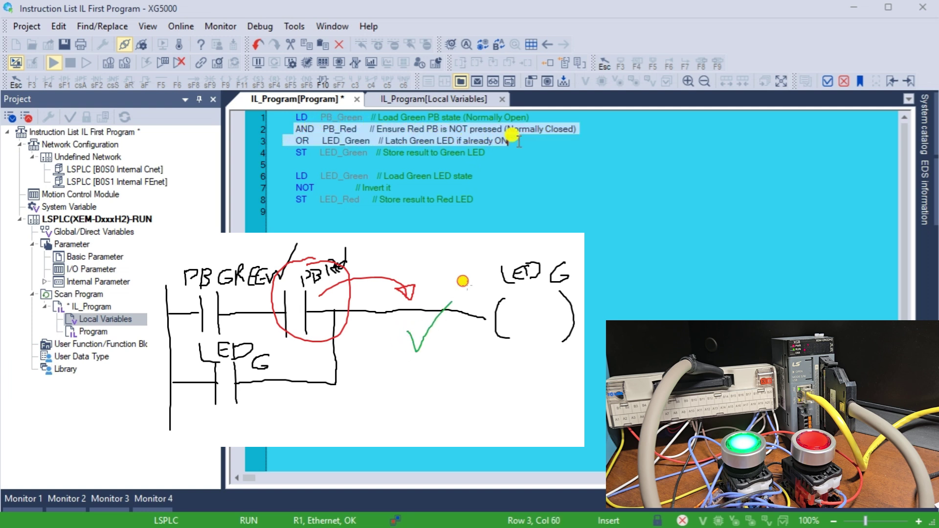
click(576, 129)
- Move AND PB_Red from line 2 to line 9 and OR LED_Green up to line 2
right_click(535, 132)
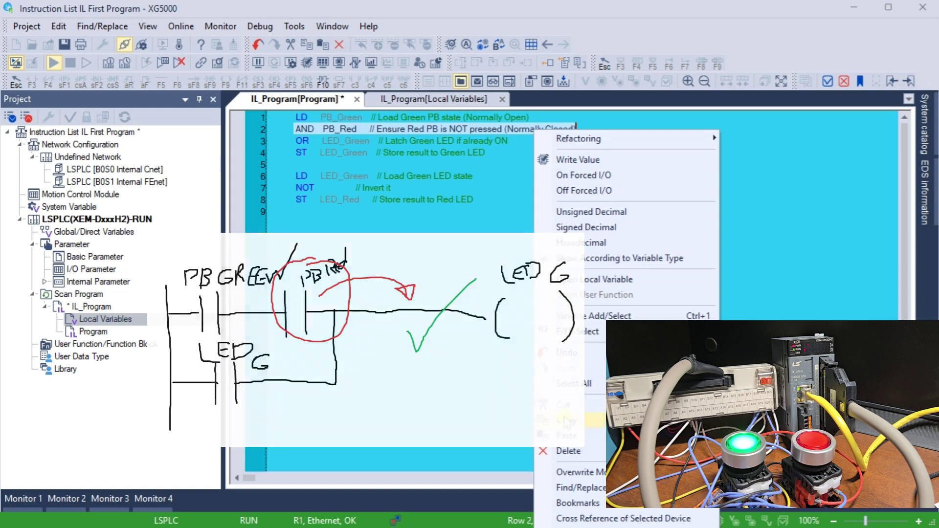
click(568, 405)
click(320, 215)
key(ctrl+v)
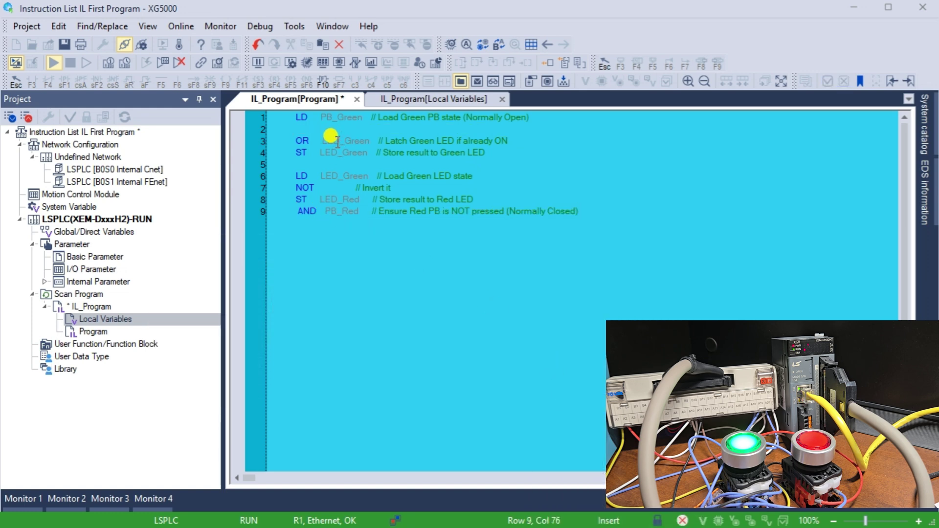
drag(296, 139, 507, 144)
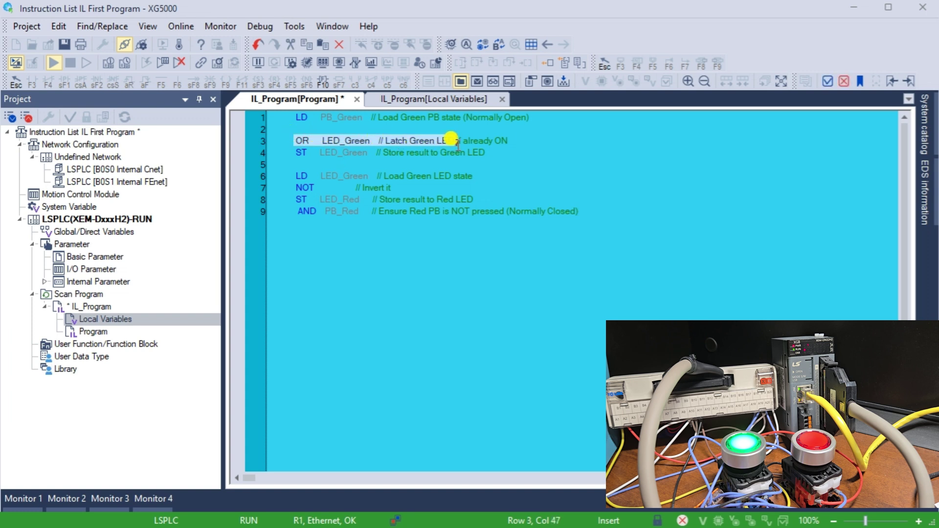
right_click(503, 144)
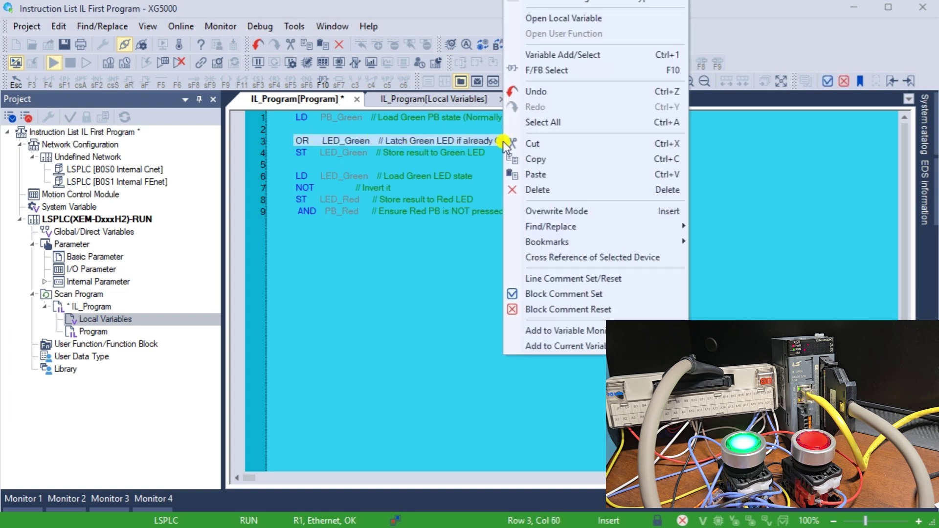
click(541, 145)
click(304, 130)
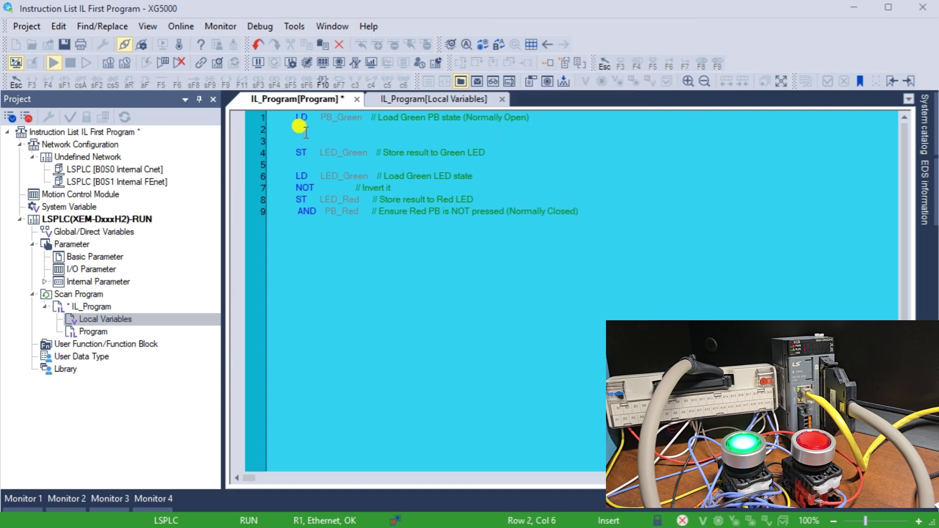
key(ctrl+v)
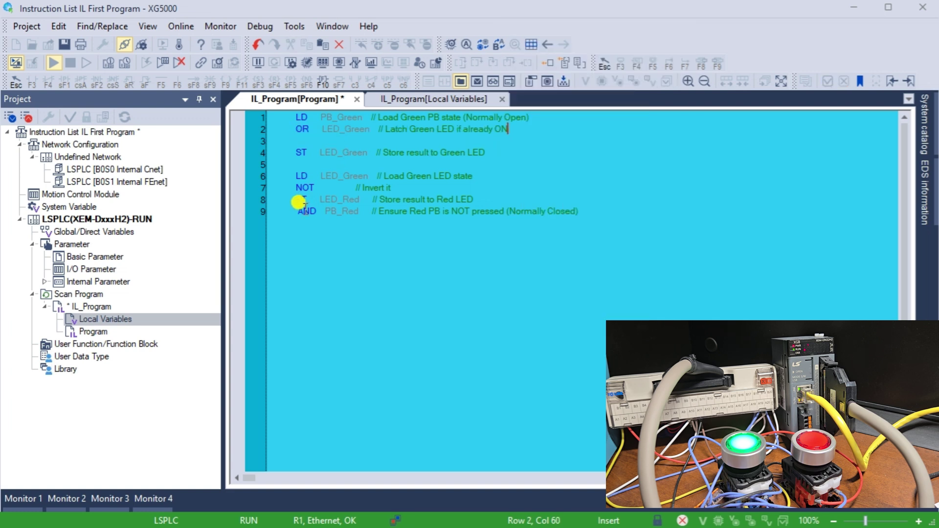
- Copy AND PB_Red from line 9 into line 3 and delete the leftover line 9
drag(294, 207, 576, 208)
right_click(562, 215)
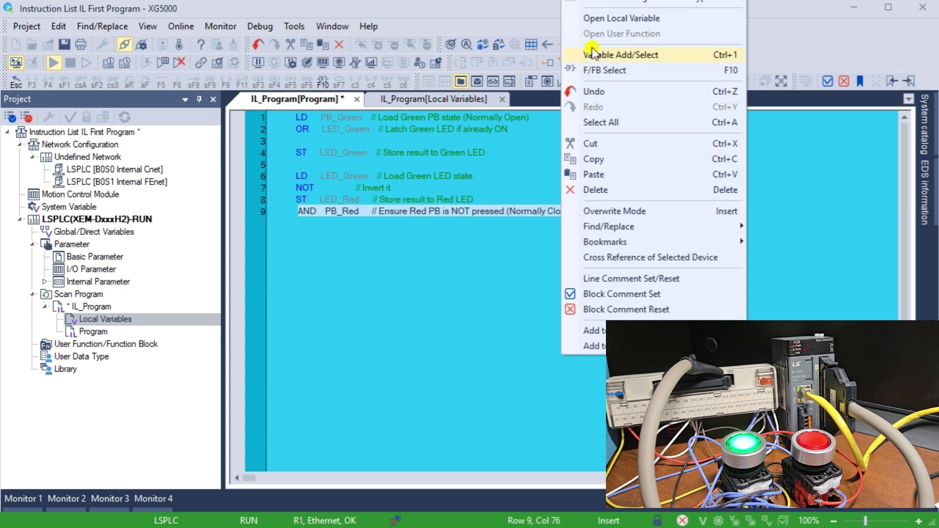
click(595, 161)
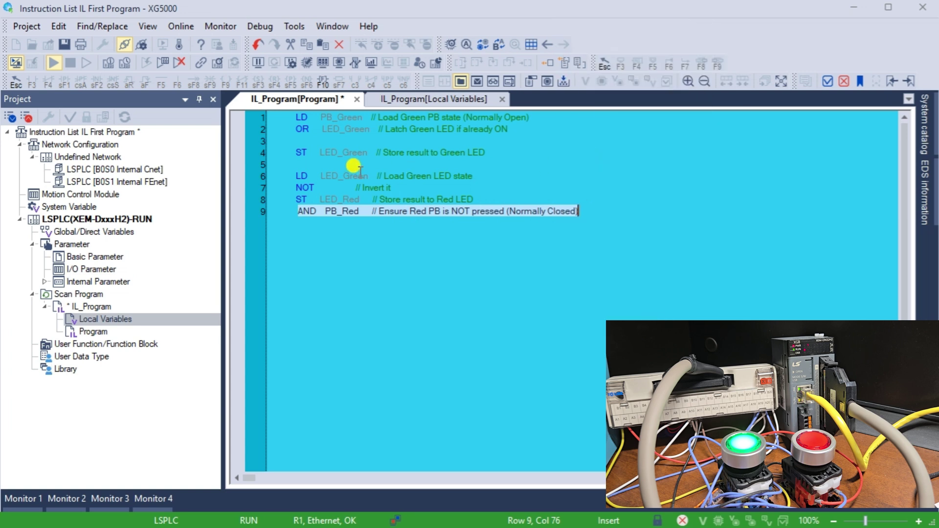
click(294, 141)
key(ctrl+v)
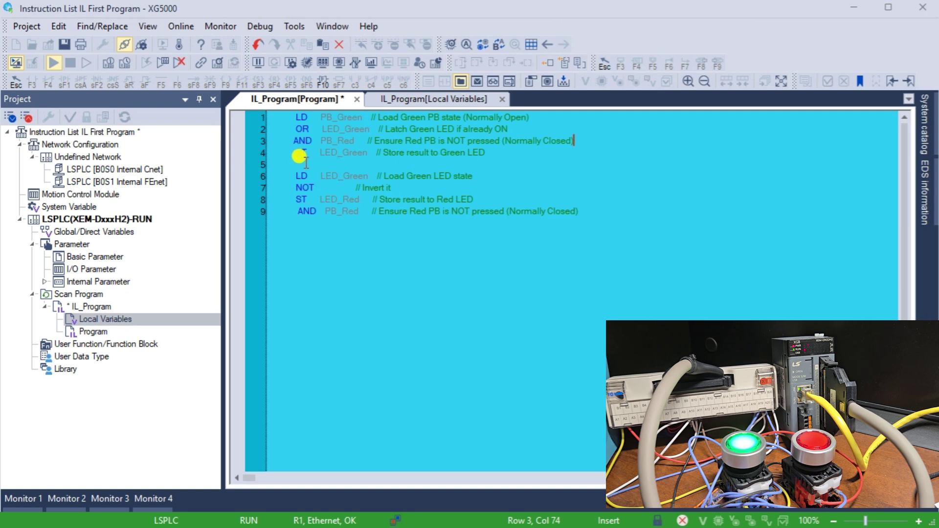
drag(296, 211, 559, 211)
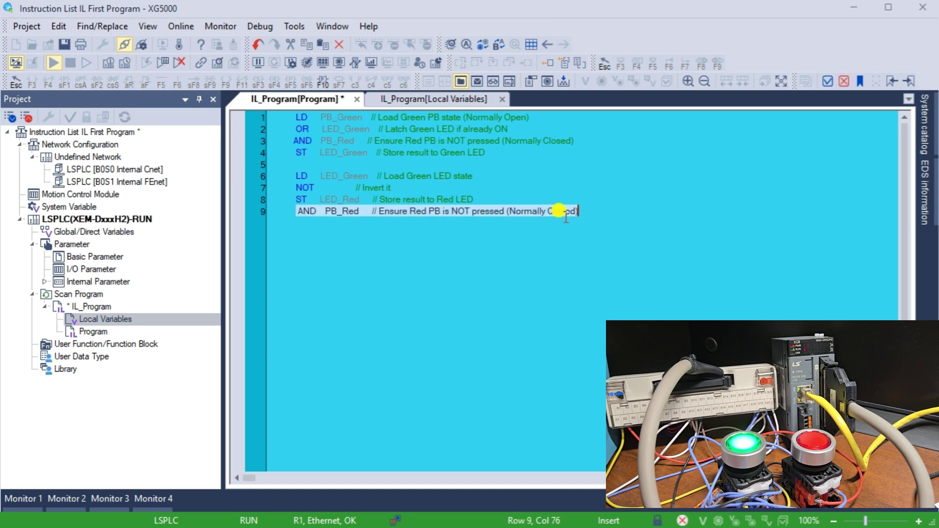
key(Delete)
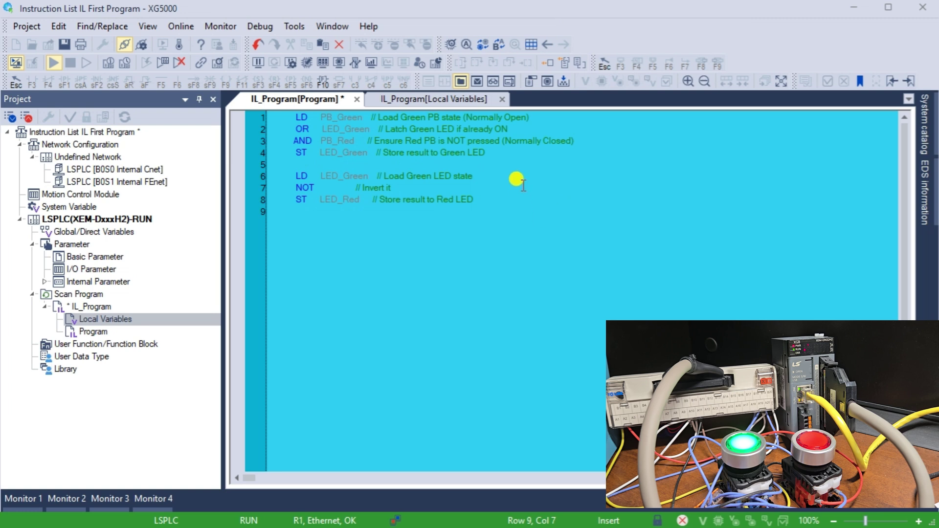
- Write the reordered latch program to the running PLC and close the check results
click(164, 64)
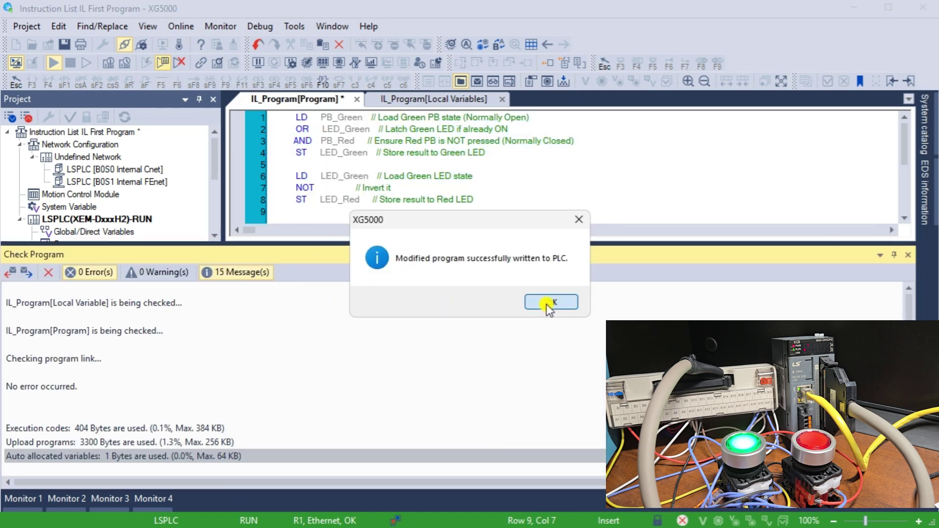
click(547, 304)
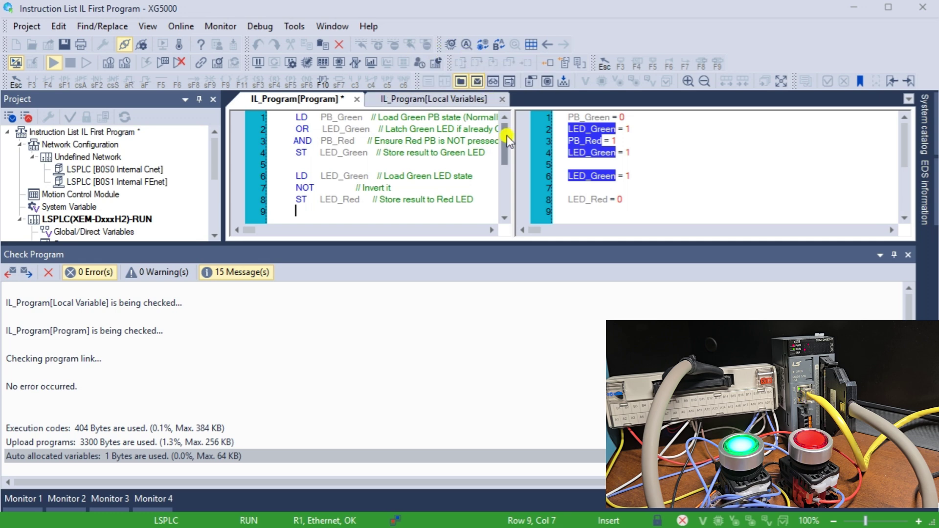
click(907, 255)
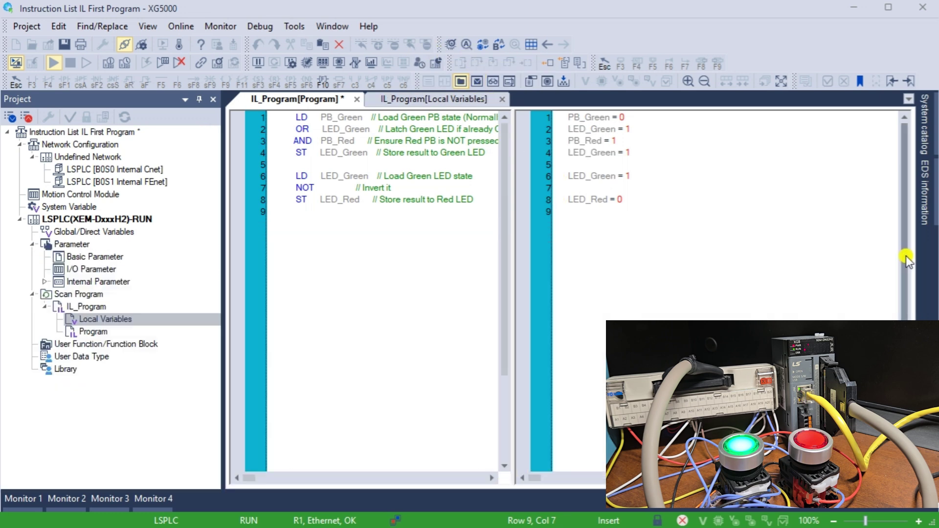
- Add the four local variables, LED_Green through PB_Red, to Variable Monitor 1
click(446, 101)
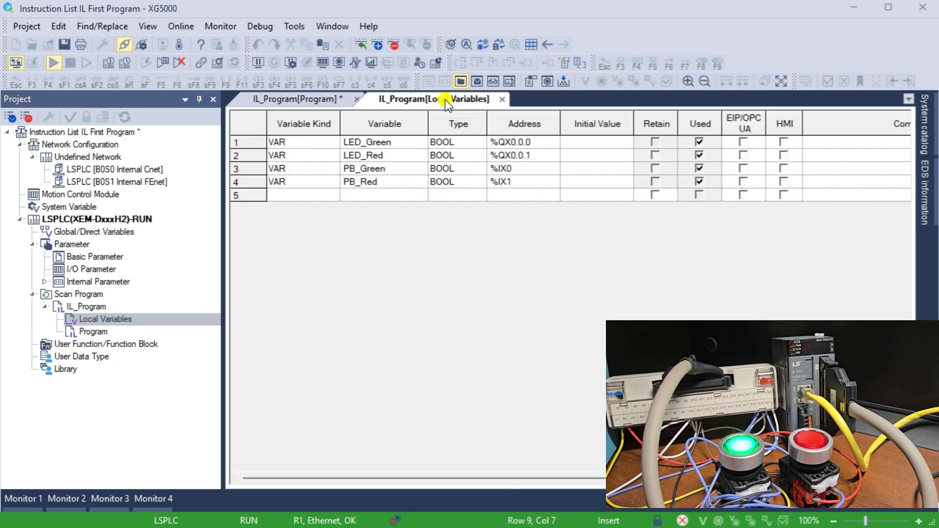
click(245, 131)
drag(245, 131, 239, 179)
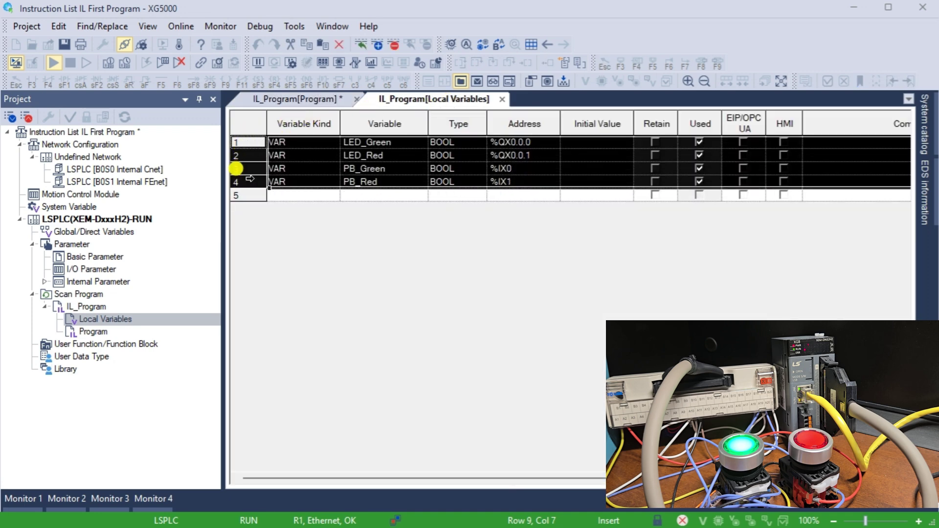
right_click(248, 182)
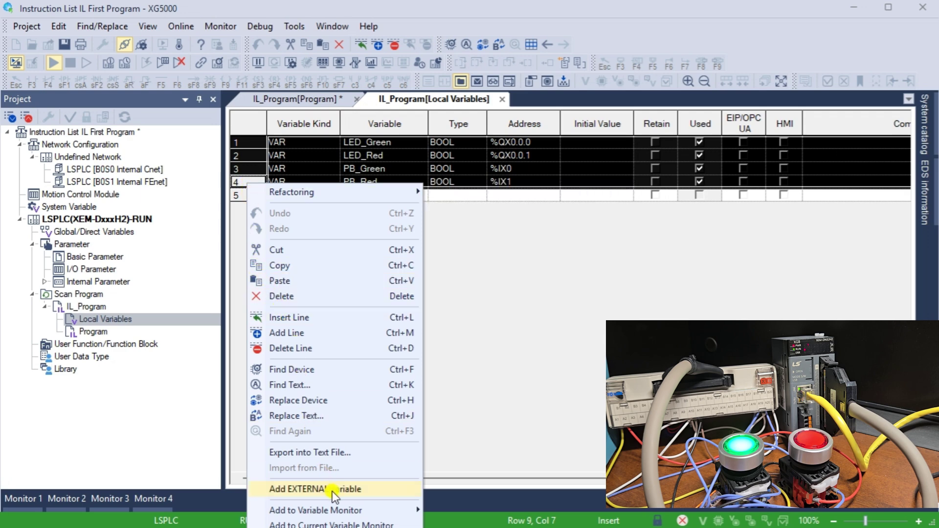
click(477, 506)
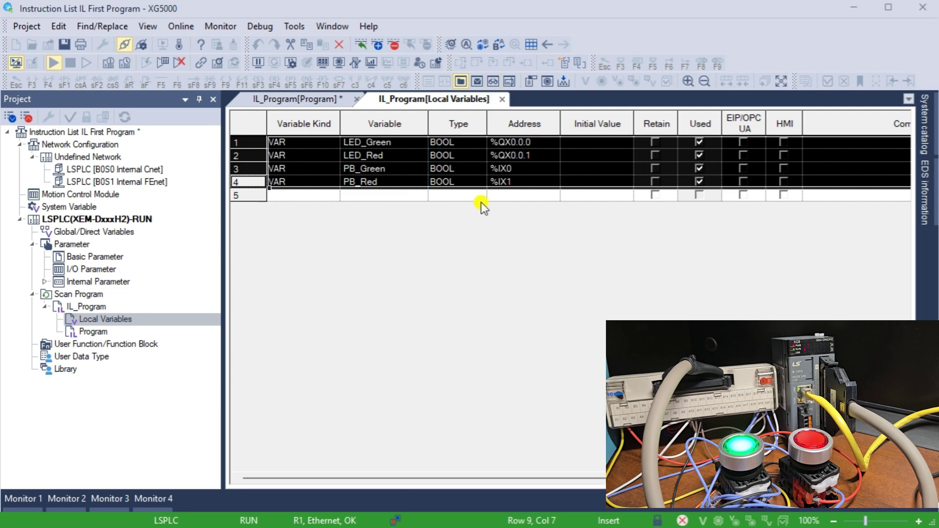
- Return to the instruction list program and end online editing
click(312, 104)
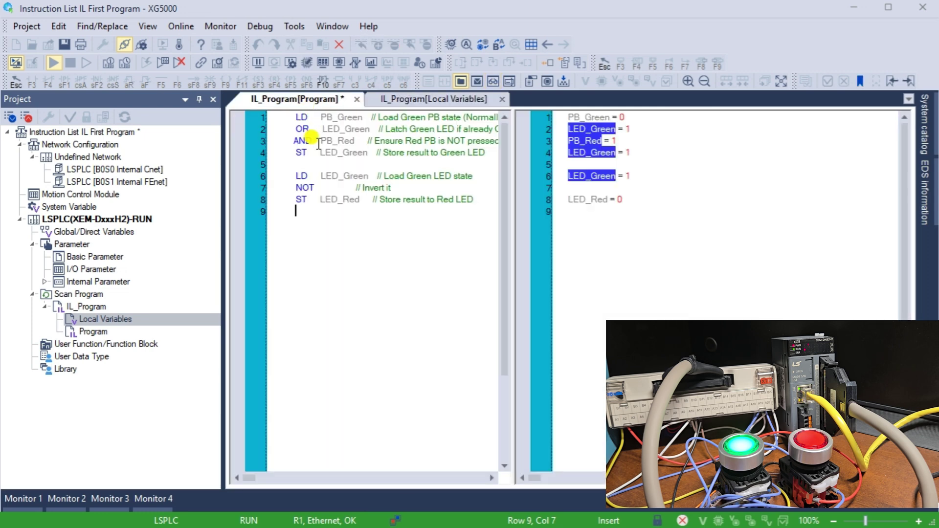
click(181, 61)
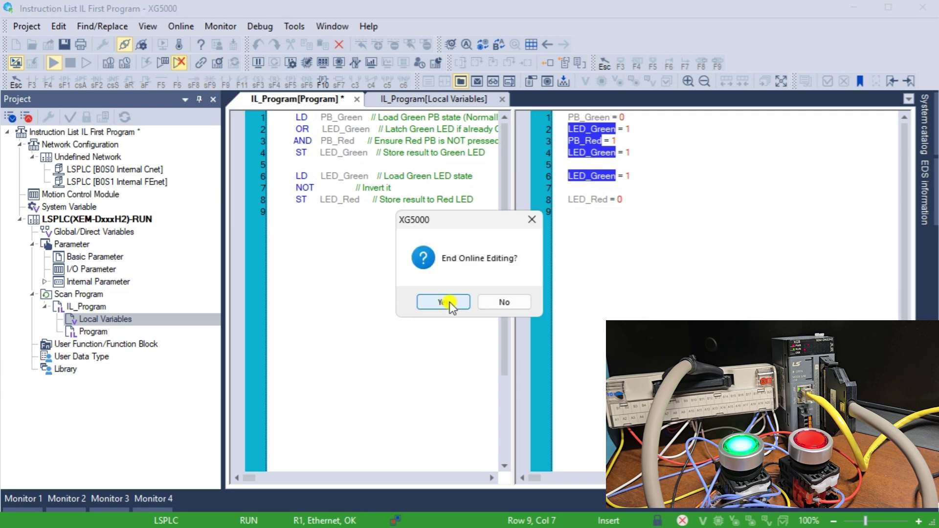
click(450, 301)
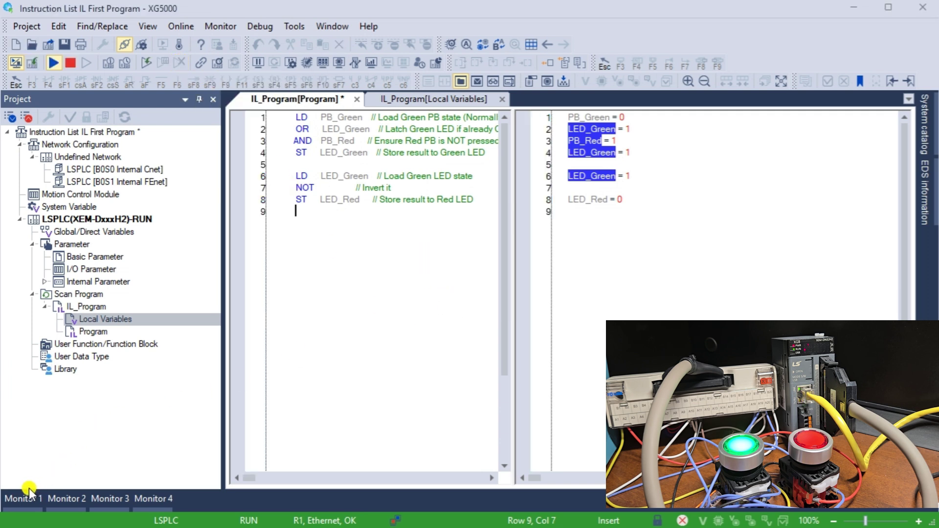
- Show the Monitor 1 table with live values of LED_Green, LED_Red, PB_Green and PB_Red
click(23, 502)
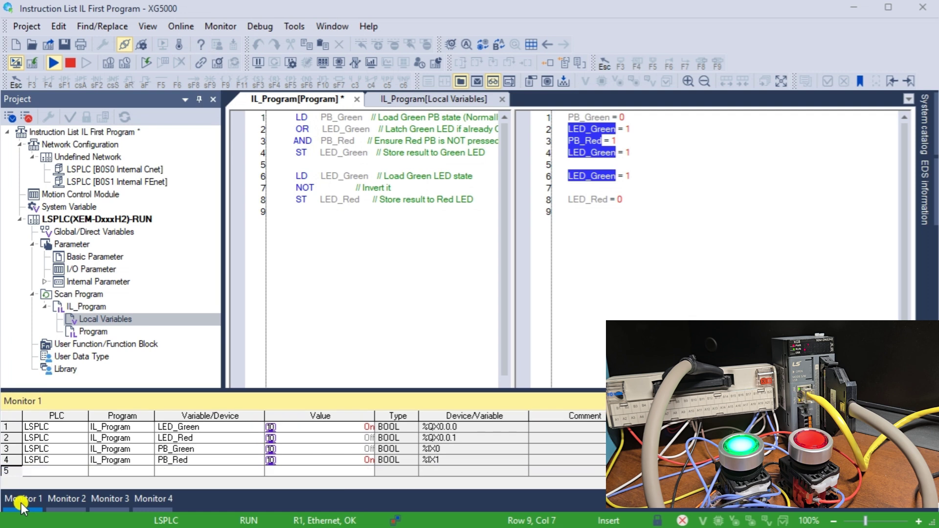